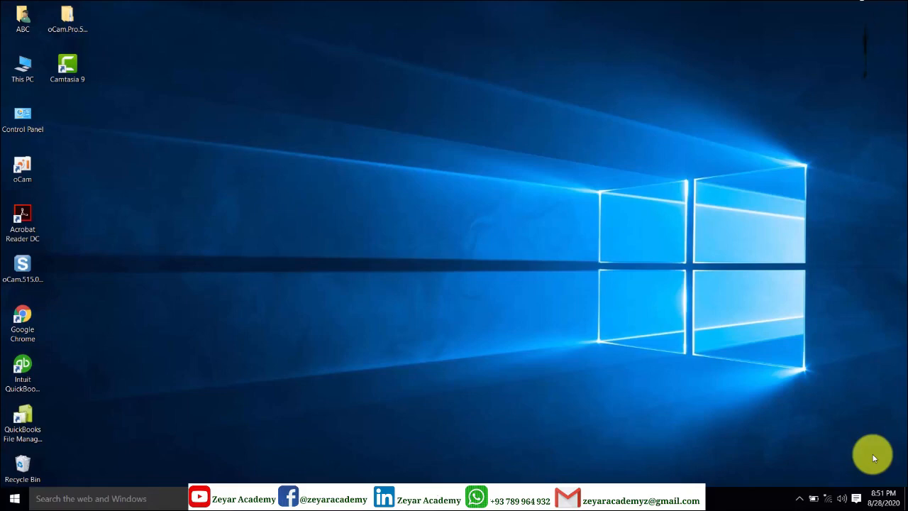
# - Refresh the Windows desktop and restore the QuickBooks window to the company Home page
pyautogui.rightClick(428, 199)
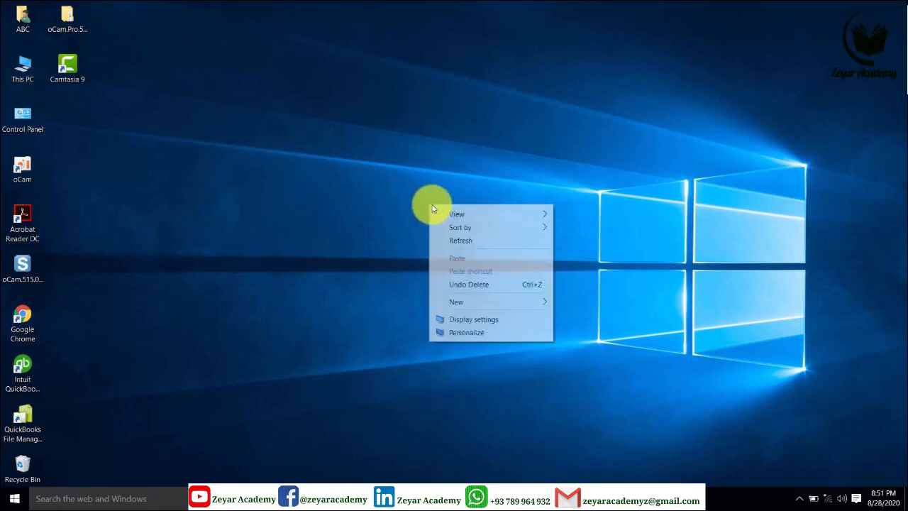
pyautogui.click(457, 244)
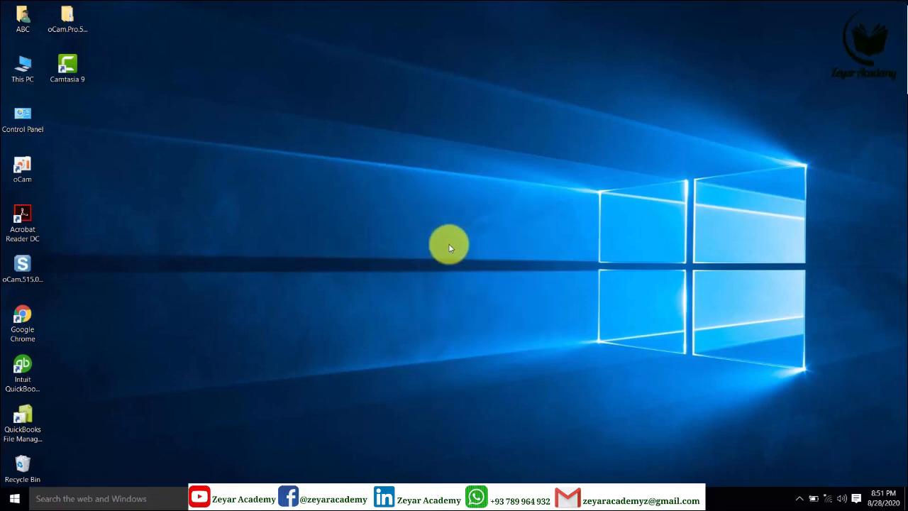
pyautogui.click(392, 497)
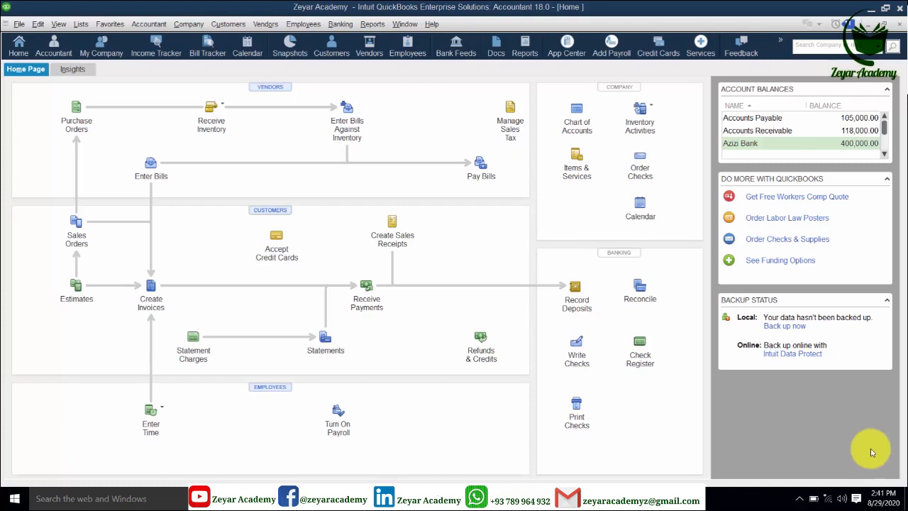
# - Open the Employee Center from the Employees menu and start a New Employee form
pyautogui.click(298, 25)
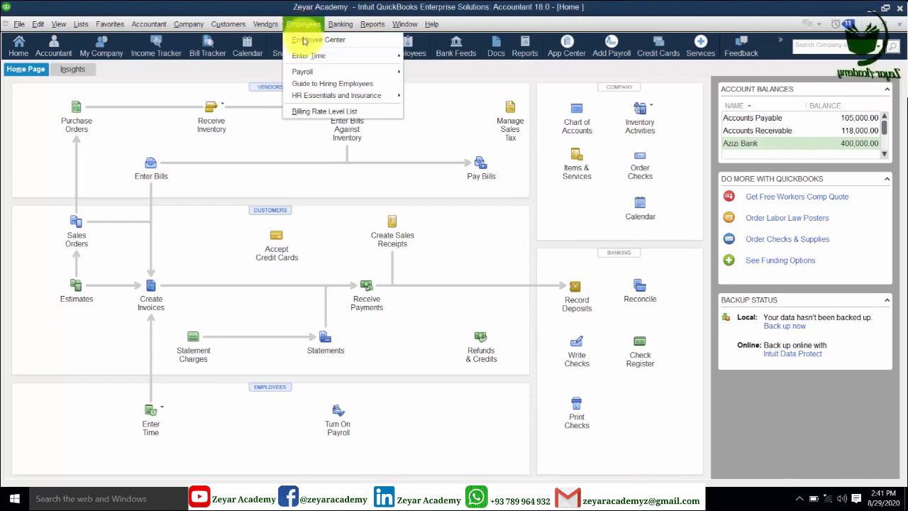
pyautogui.click(305, 40)
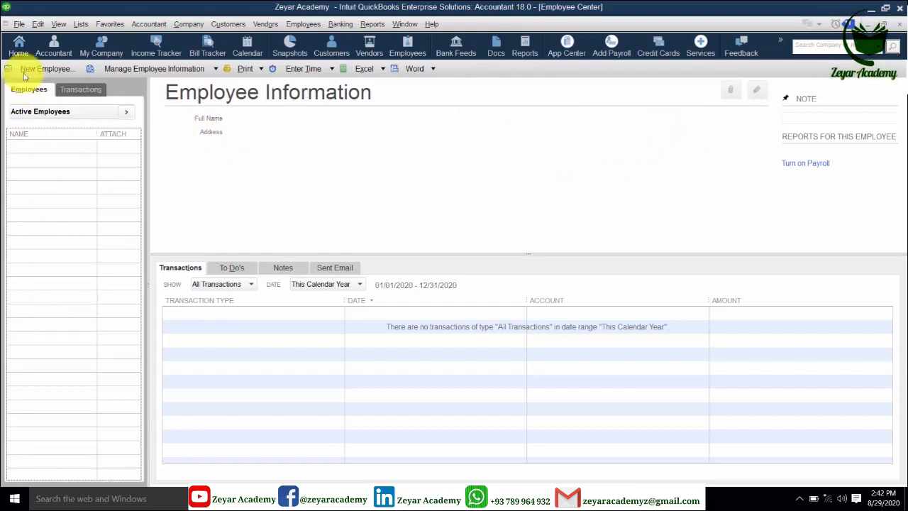
pyautogui.click(46, 68)
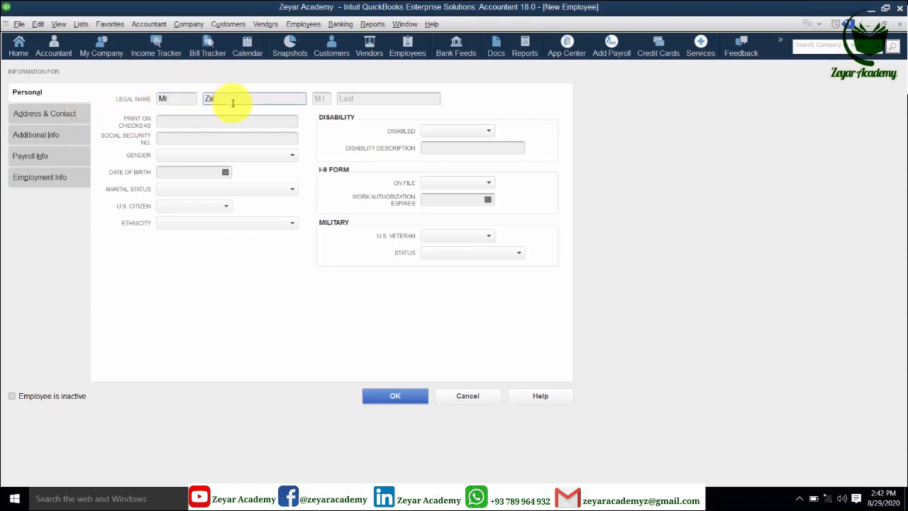
# - Enter the employee's last name and confirm the print-on-checks name is filled in
pyautogui.click(386, 98)
pyautogui.write('Khan')
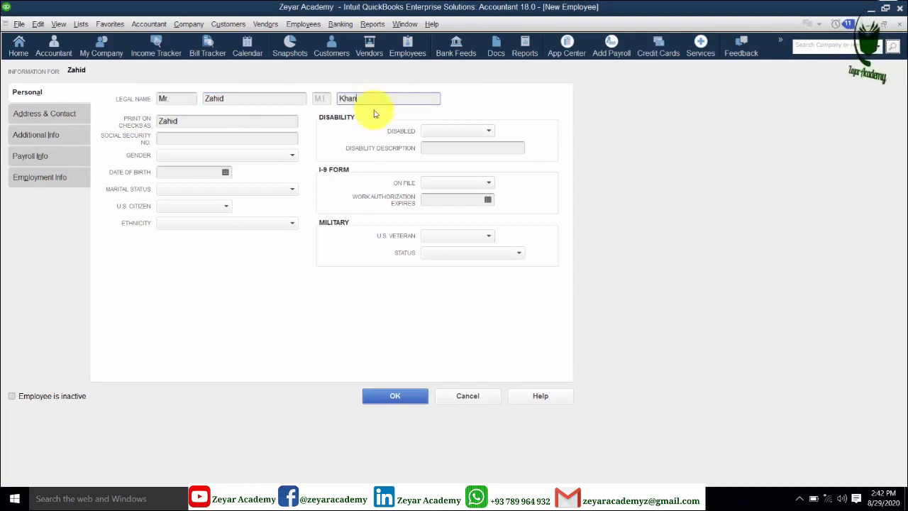
pyautogui.click(267, 134)
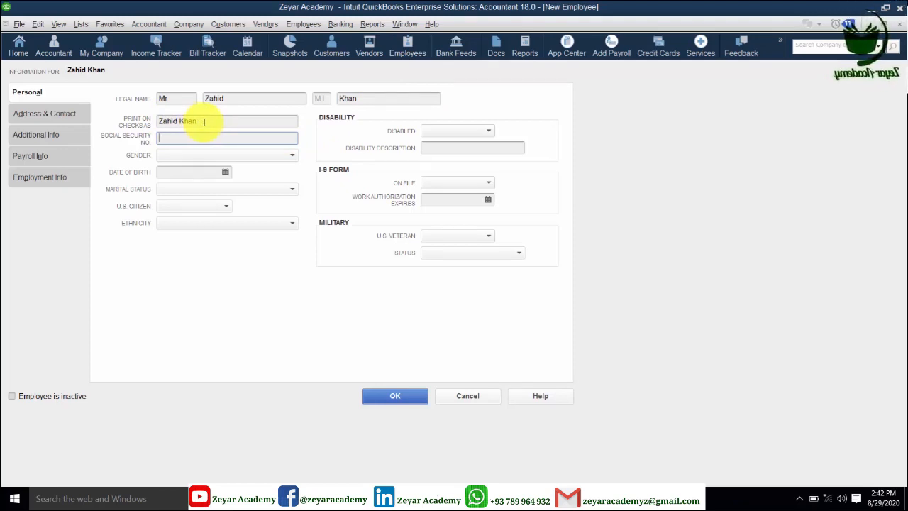
pyautogui.click(200, 123)
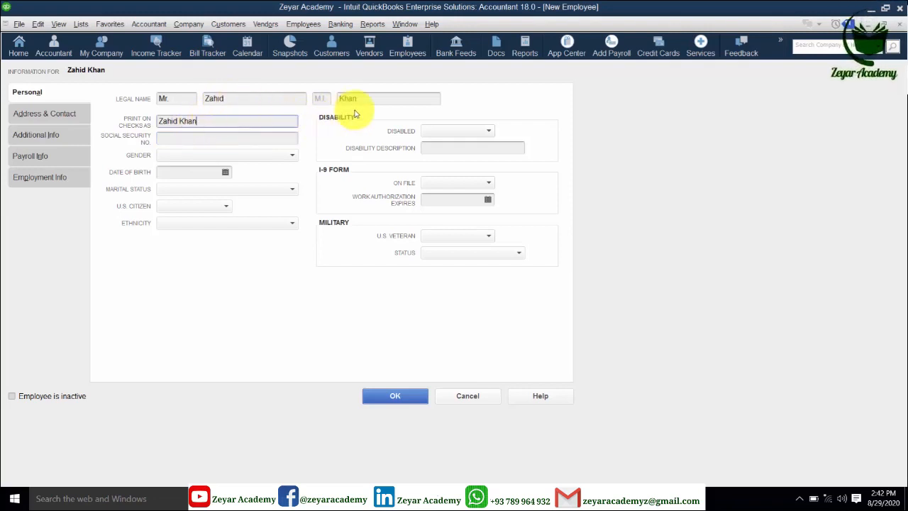
pyautogui.click(185, 139)
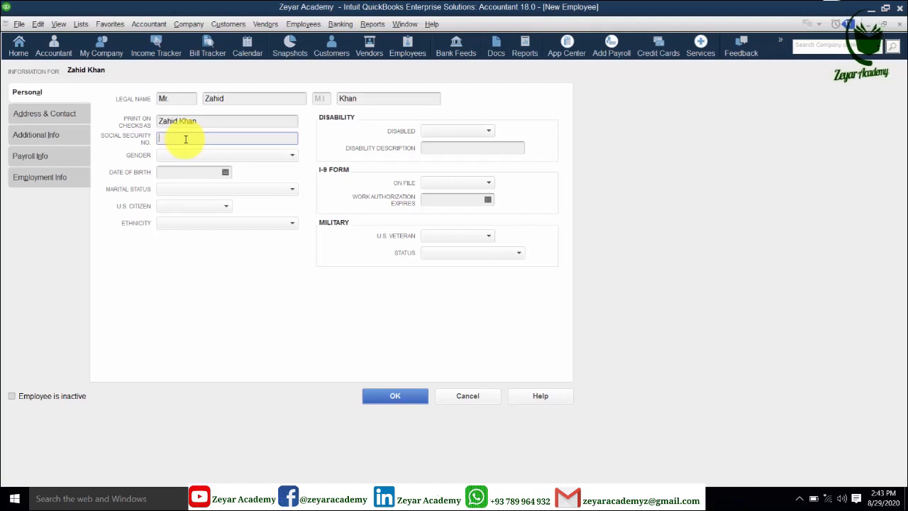
# - Set gender to Male and date of birth to 05/31/2020 from the calendar
pyautogui.click(289, 158)
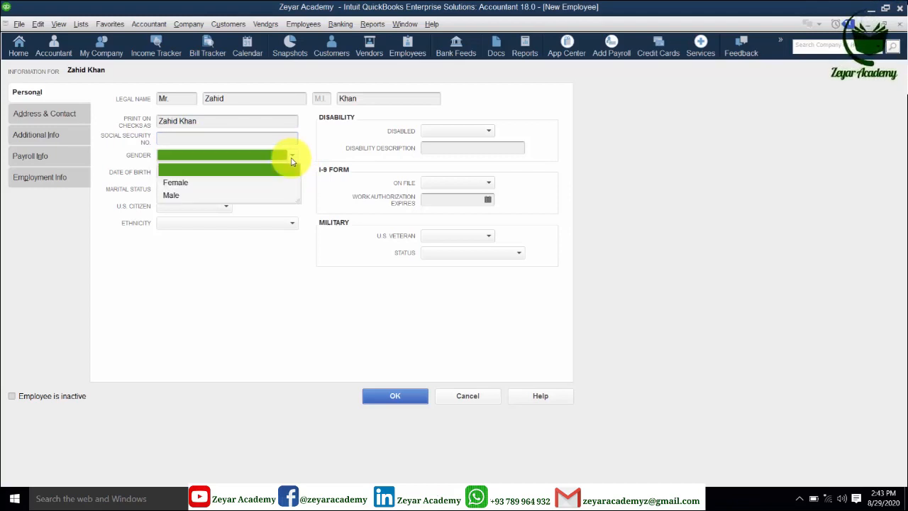
pyautogui.click(173, 196)
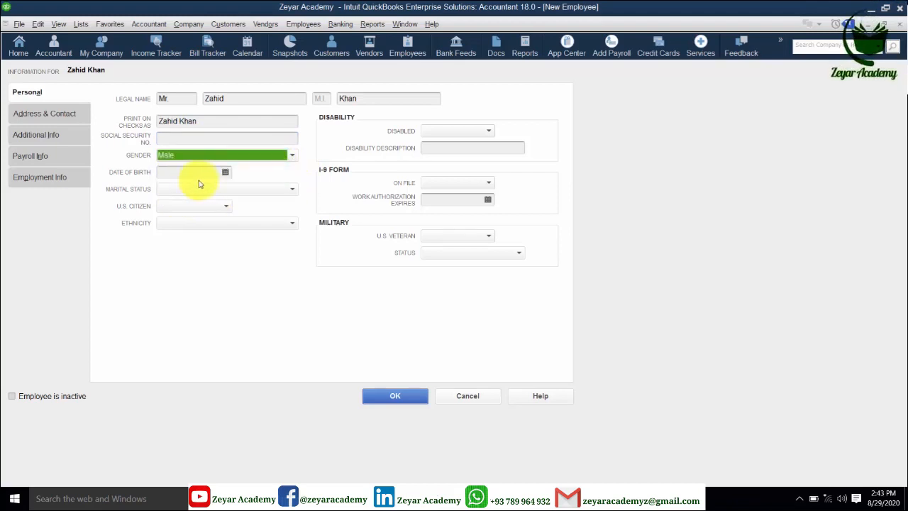
pyautogui.click(225, 173)
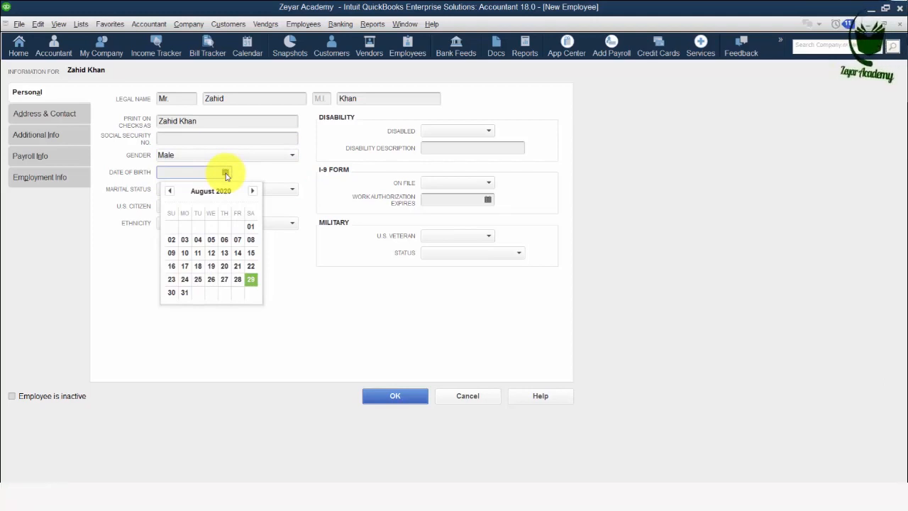
pyautogui.click(226, 173)
pyautogui.click(225, 173)
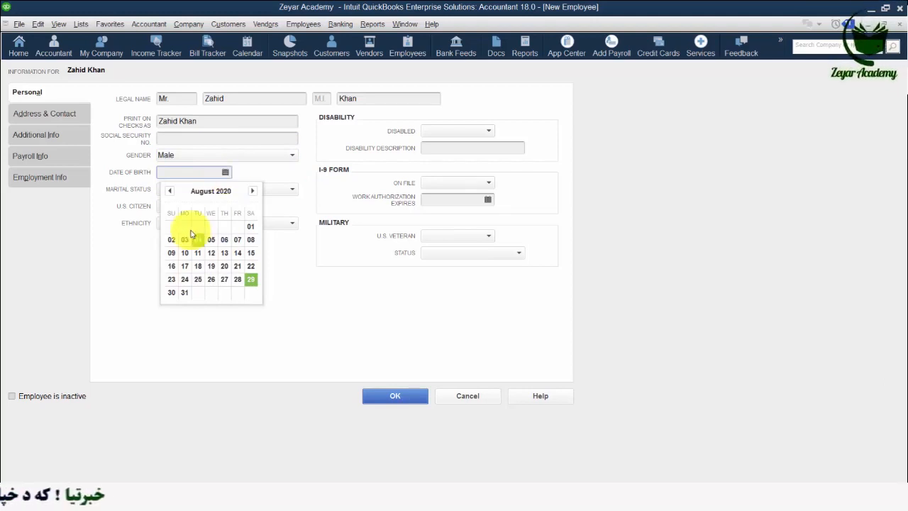
pyautogui.click(169, 191)
pyautogui.click(170, 191)
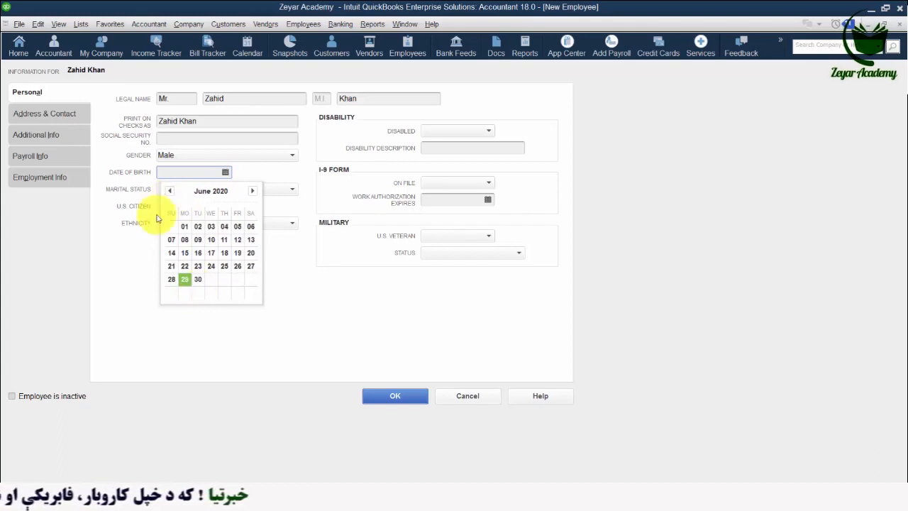
pyautogui.click(169, 190)
pyautogui.click(173, 292)
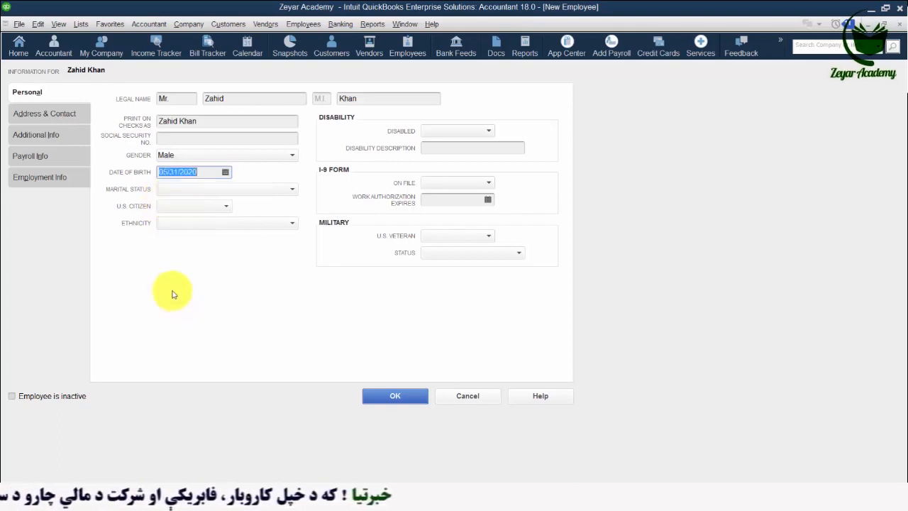
# - Set marital status to Married, U.S. citizen to No, and ethnicity to Asian
pyautogui.click(288, 190)
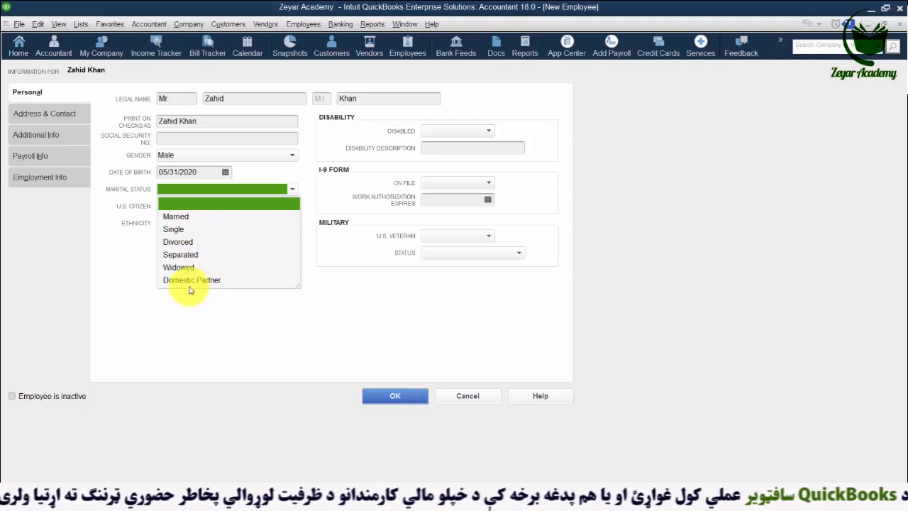
pyautogui.click(182, 219)
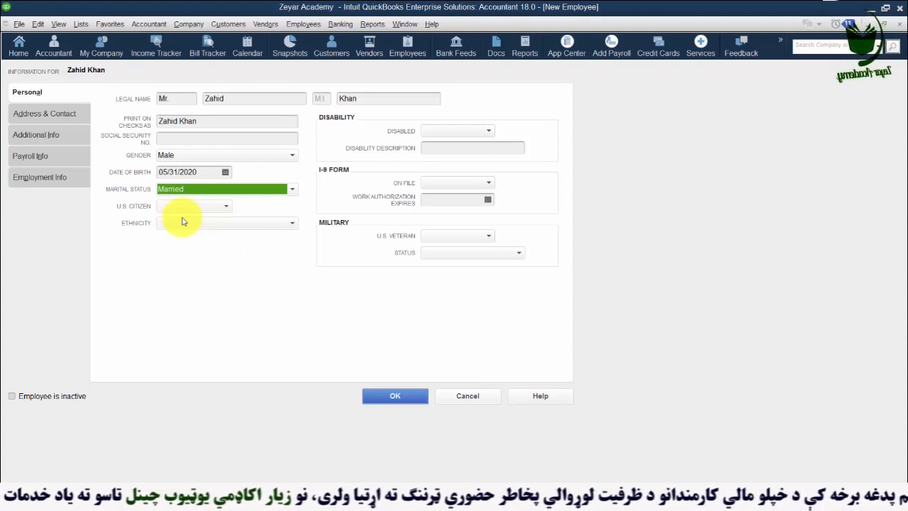
pyautogui.click(226, 211)
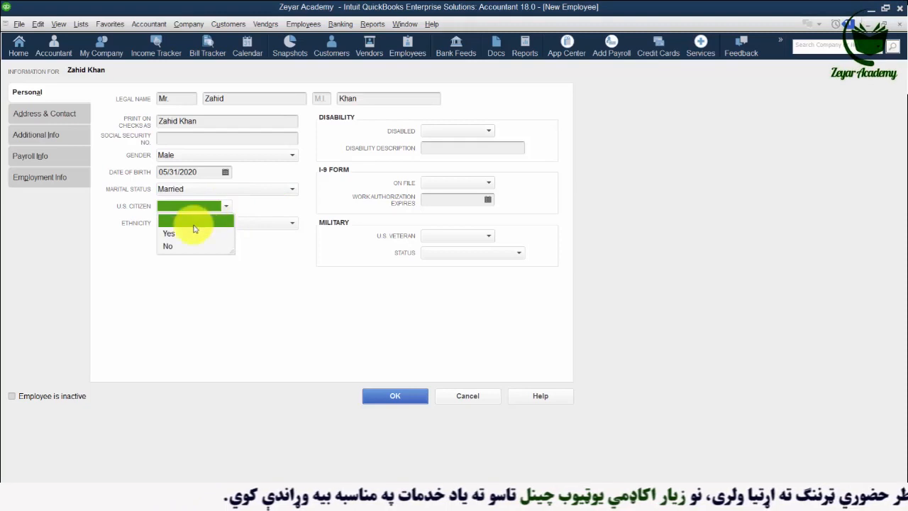
pyautogui.click(171, 243)
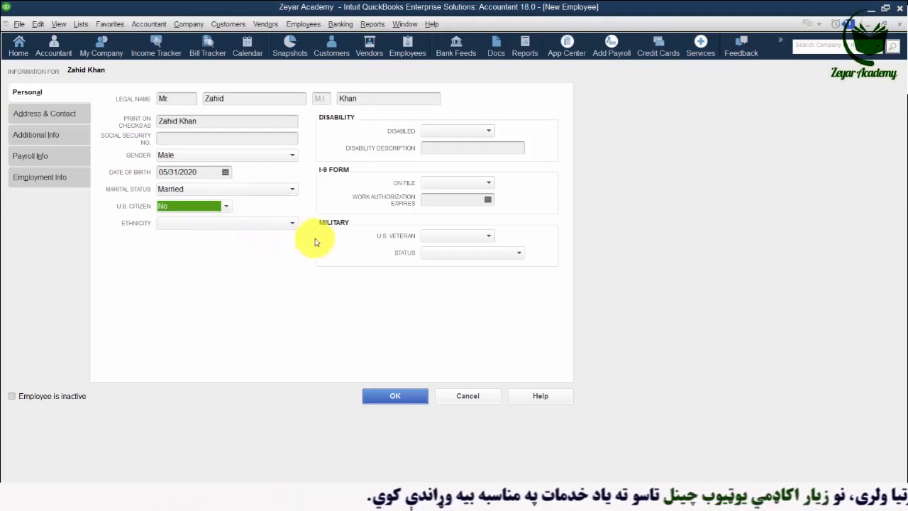
pyautogui.click(290, 224)
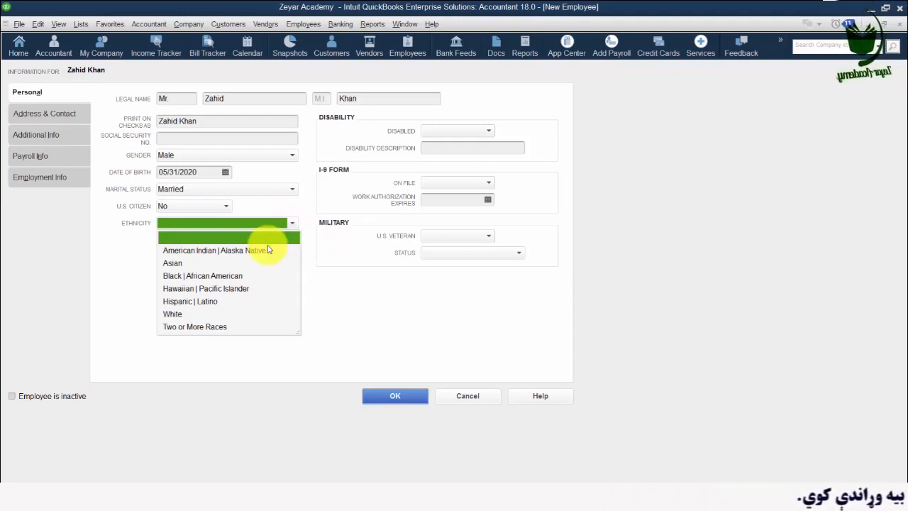
pyautogui.click(174, 263)
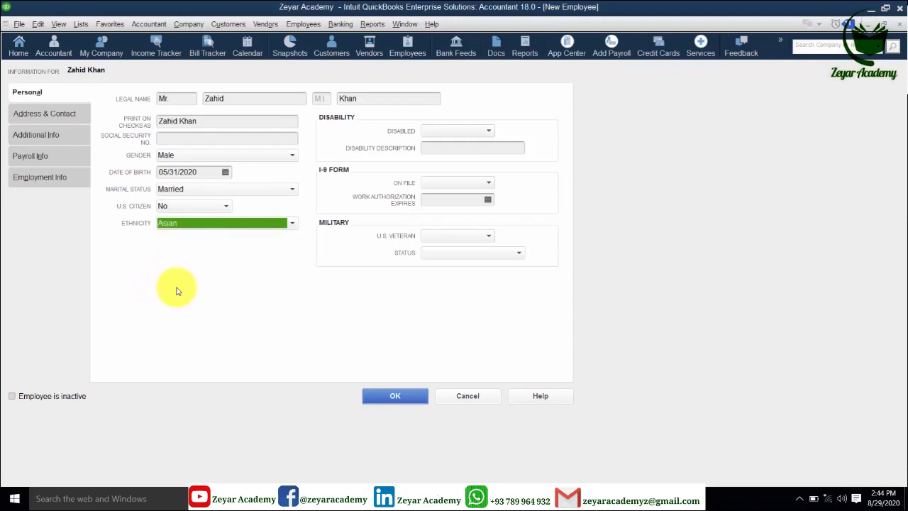
# - Correct the Disabled field from Yes to No, then switch to Address & Contact
pyautogui.click(488, 132)
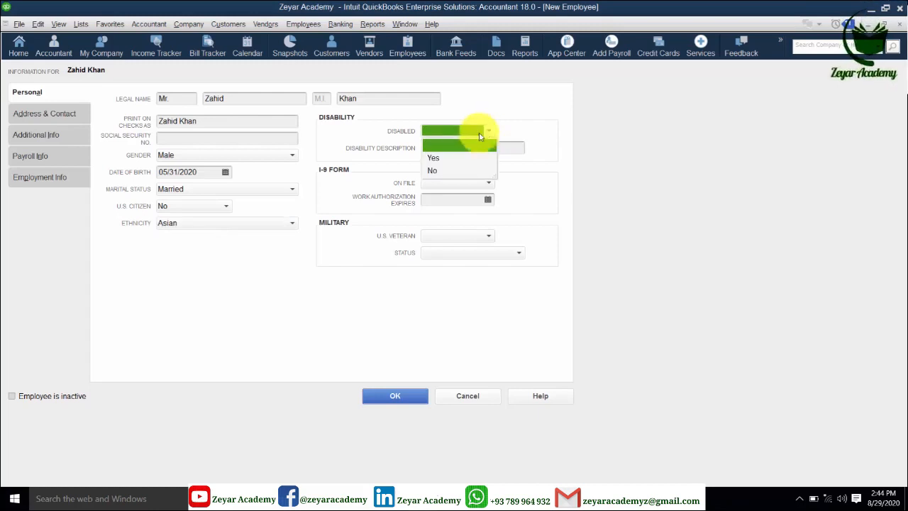
pyautogui.click(435, 158)
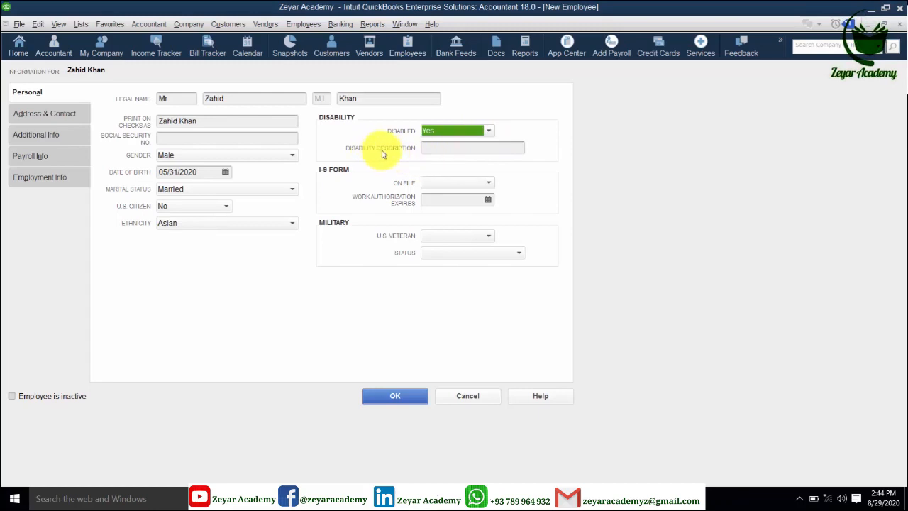
pyautogui.click(433, 149)
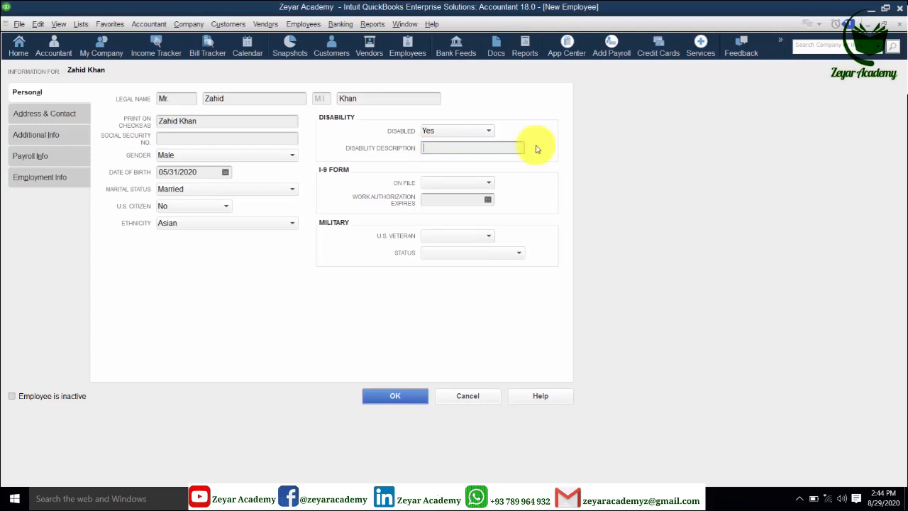
pyautogui.click(489, 130)
pyautogui.click(437, 171)
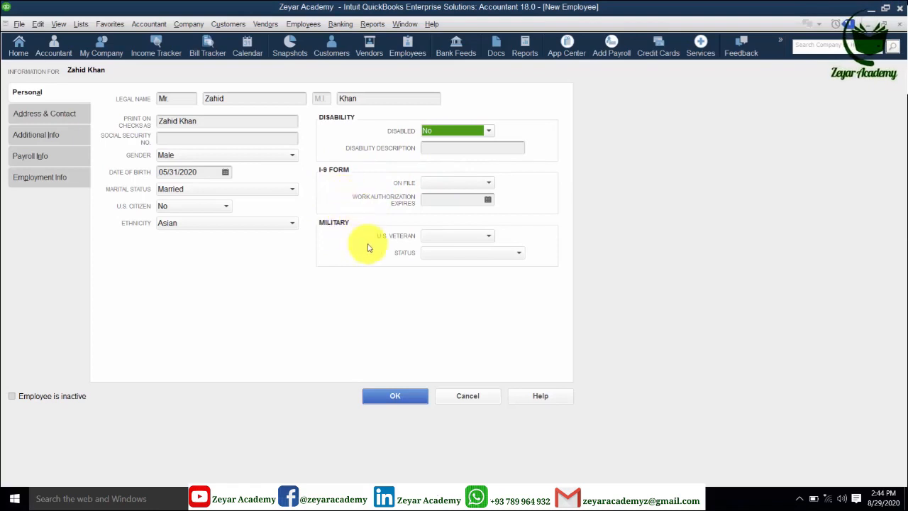
pyautogui.click(56, 115)
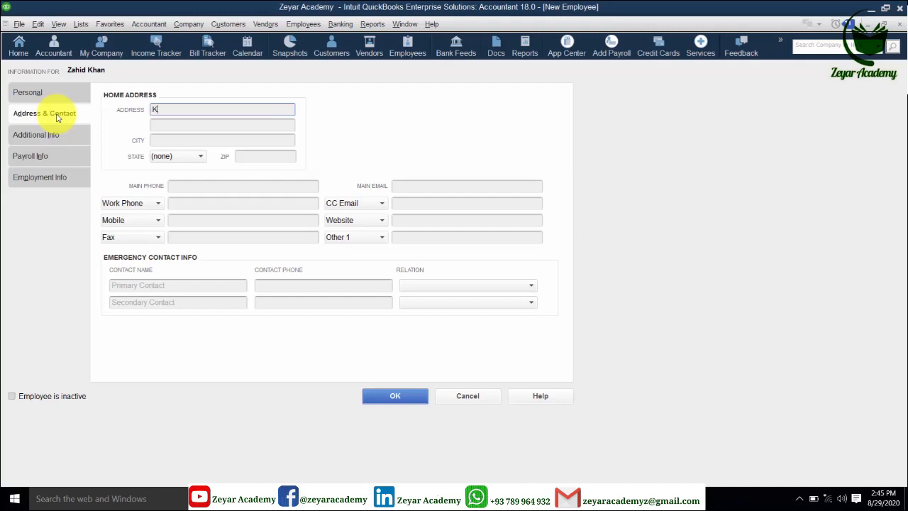
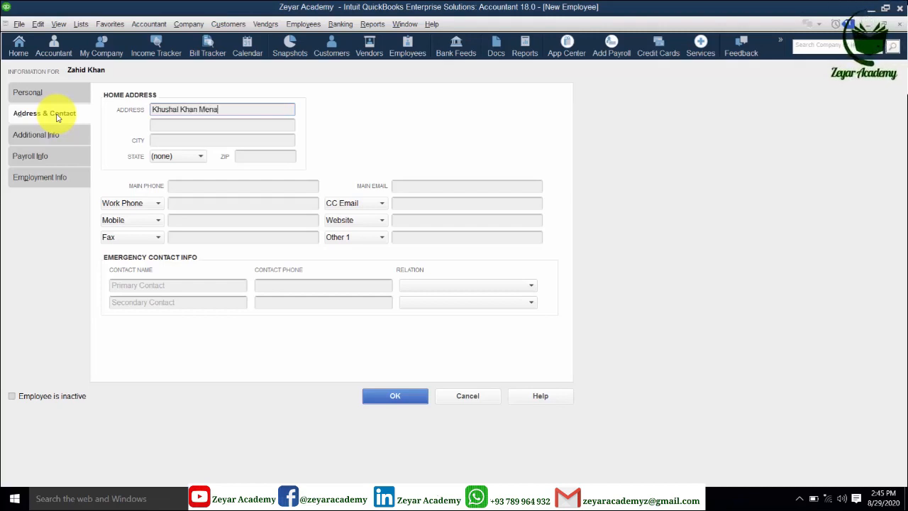
# - Enter the employee's two home address lines and city
pyautogui.click(178, 125)
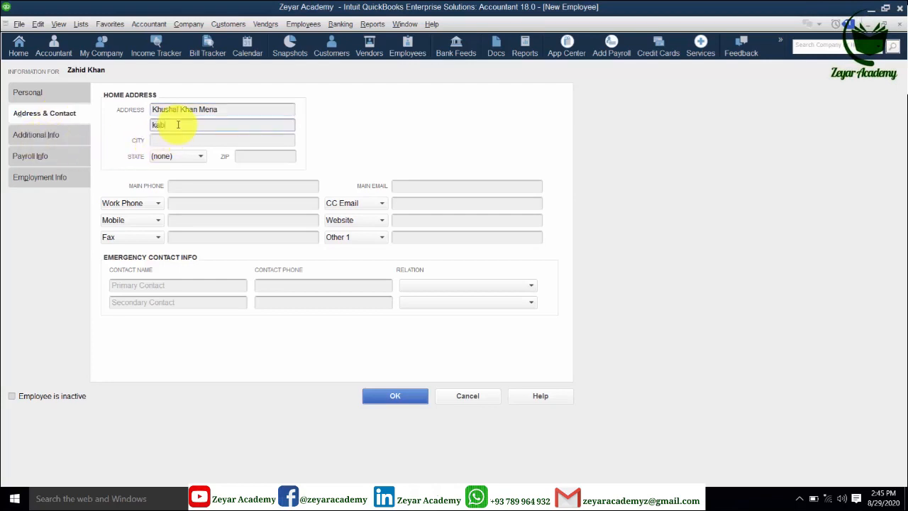
pyautogui.write('kabul, Afghanistan')
pyautogui.click(169, 141)
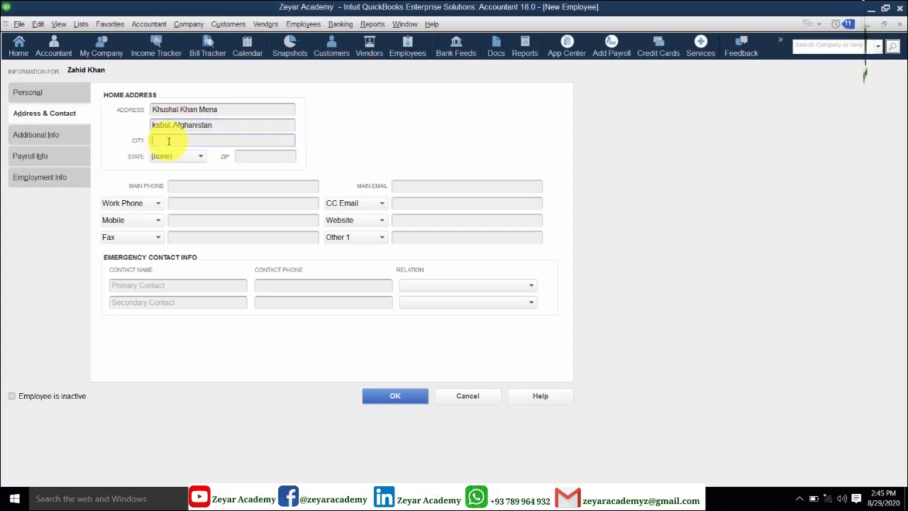
pyautogui.write('Kabul')
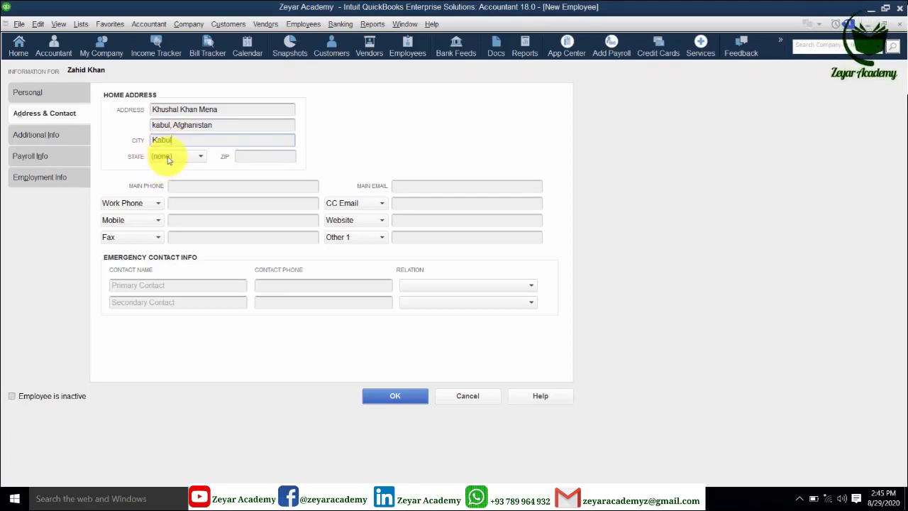
# - Fill in the employee's main phone and work phone numbers
pyautogui.click(212, 187)
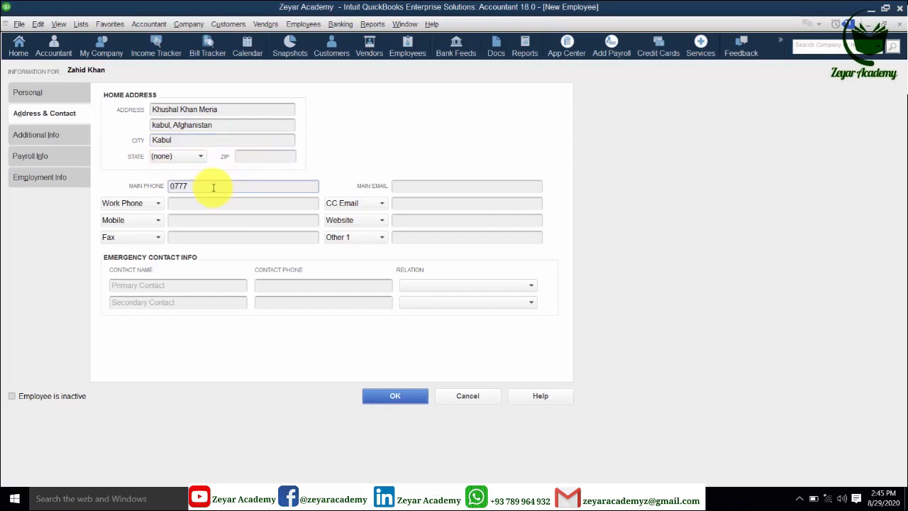
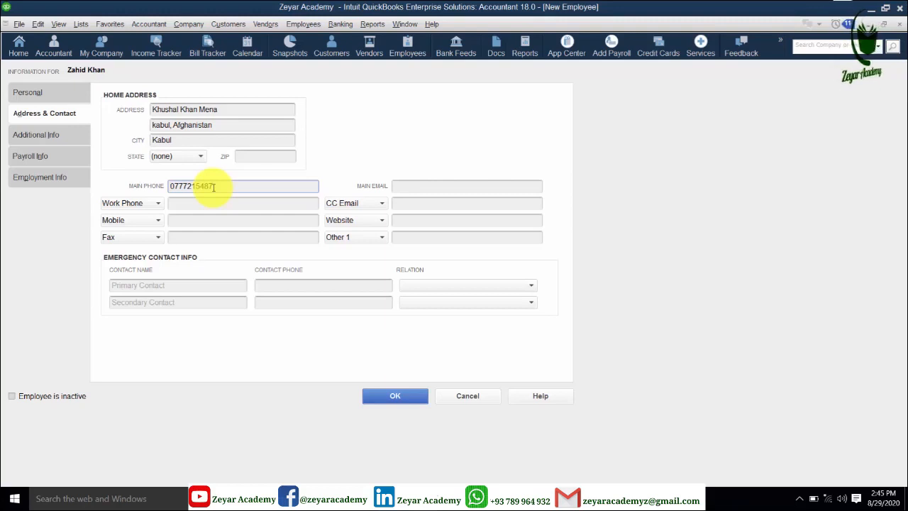
pyautogui.click(201, 202)
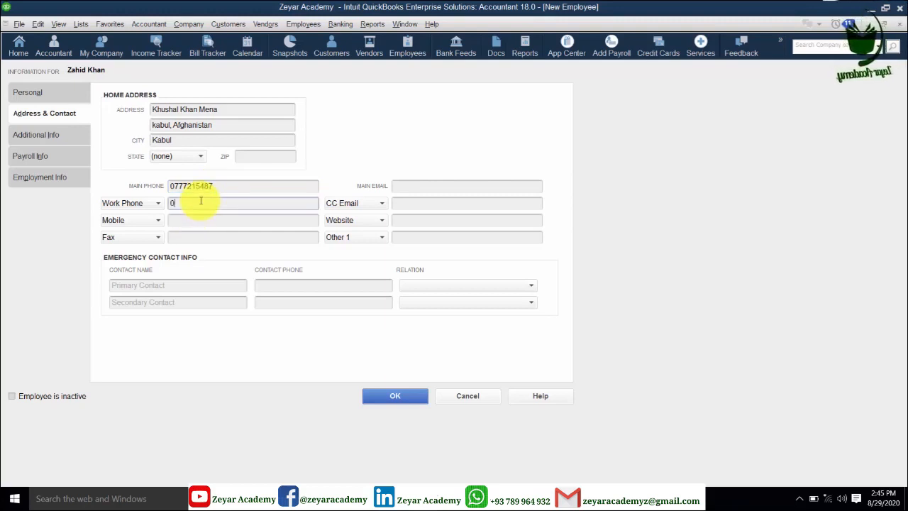
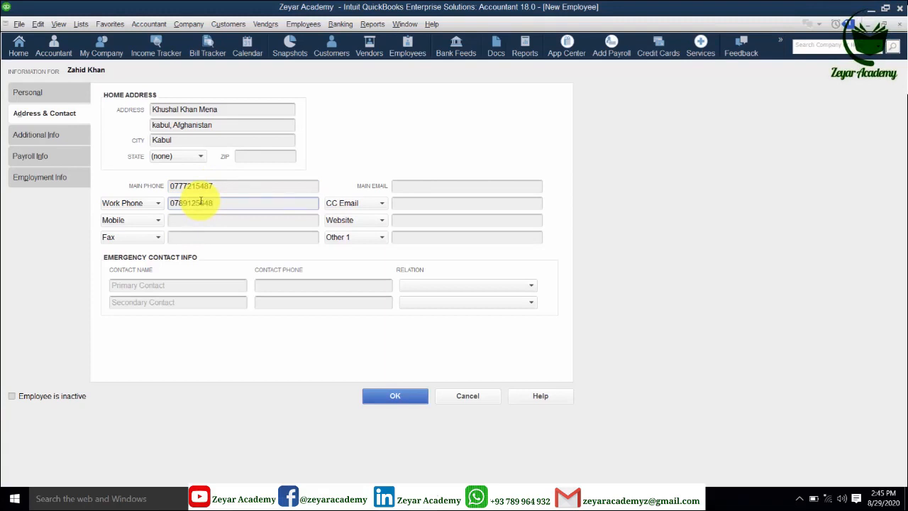
pyautogui.click(191, 223)
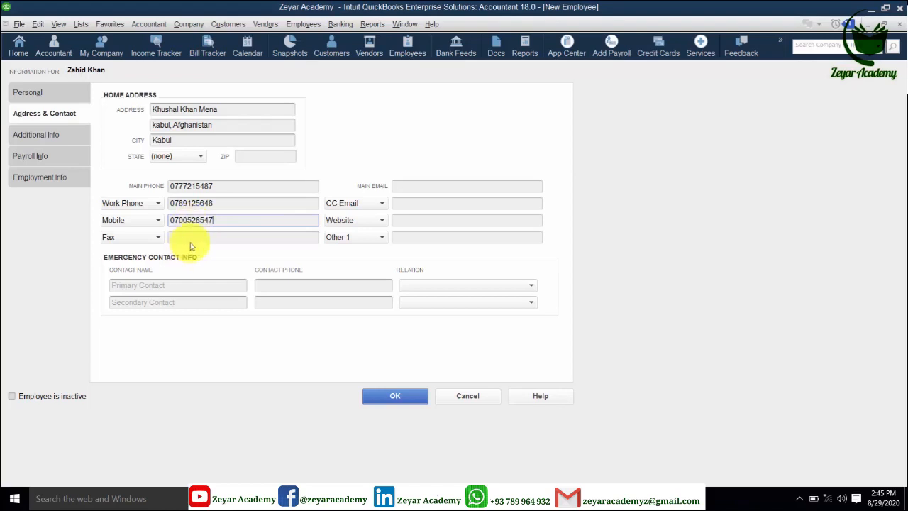
pyautogui.click(212, 239)
# - Enter the employee's main e-mail, change Other 1 to Facebook, and type their Facebook name
pyautogui.click(403, 188)
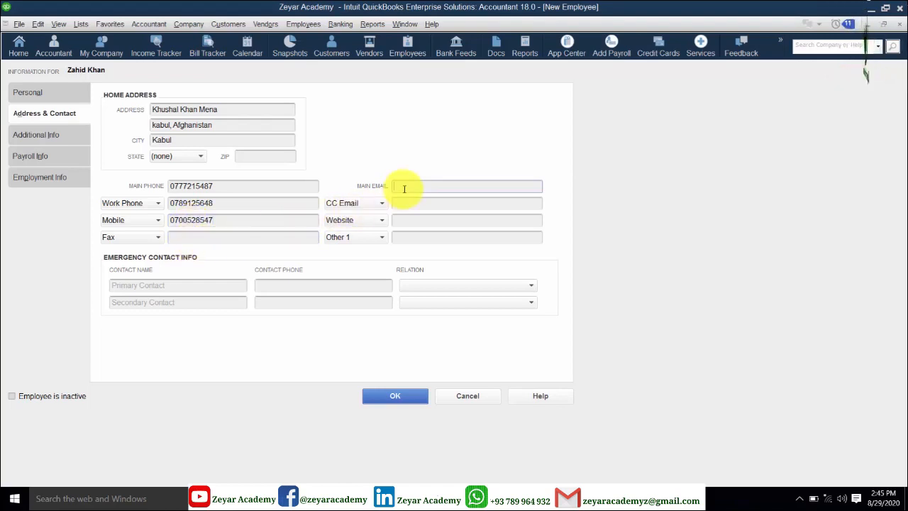
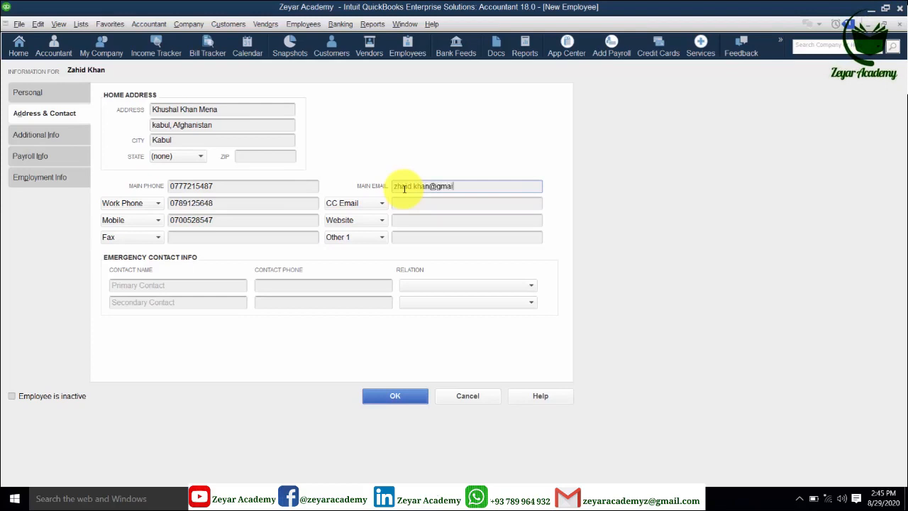
pyautogui.click(443, 205)
pyautogui.click(430, 224)
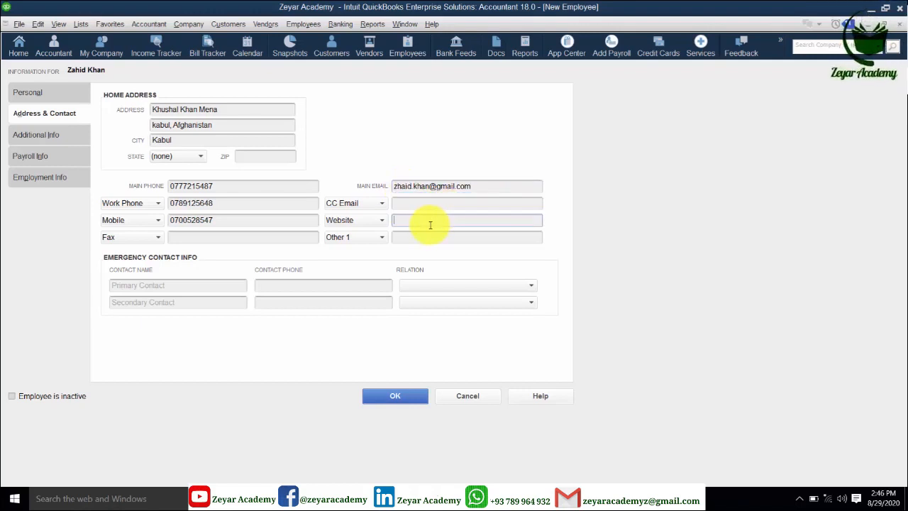
pyautogui.click(380, 239)
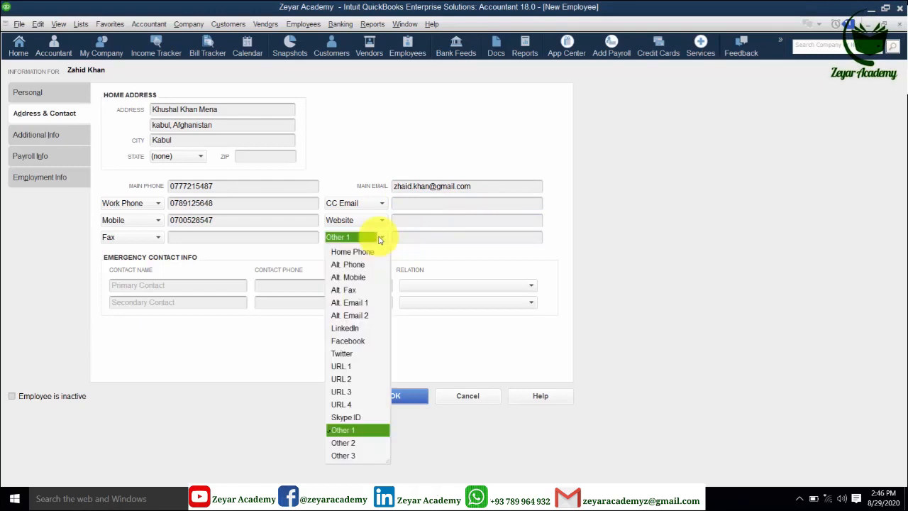
pyautogui.click(368, 344)
pyautogui.click(420, 237)
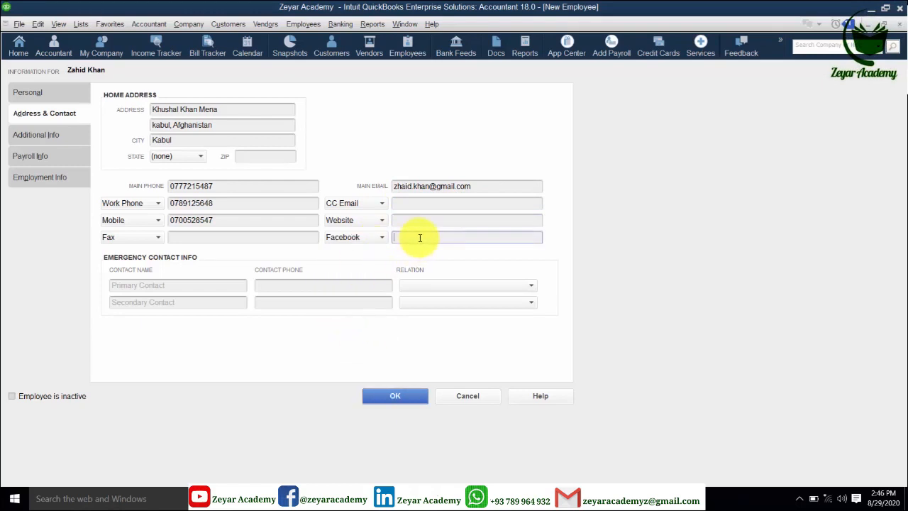
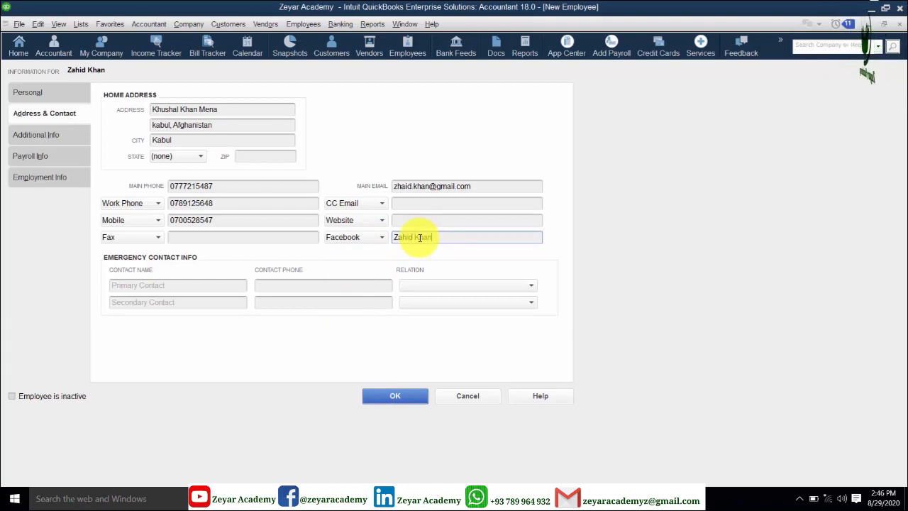
# - Type the primary emergency contact's name in the Primary Contact field
pyautogui.click(208, 290)
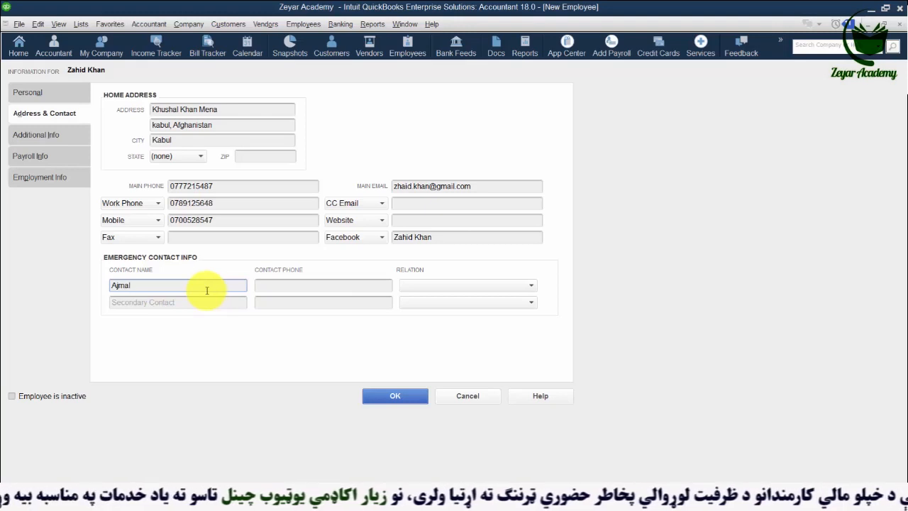
# - Enter the primary contact's phone number and set their relation to Brother
pyautogui.click(286, 286)
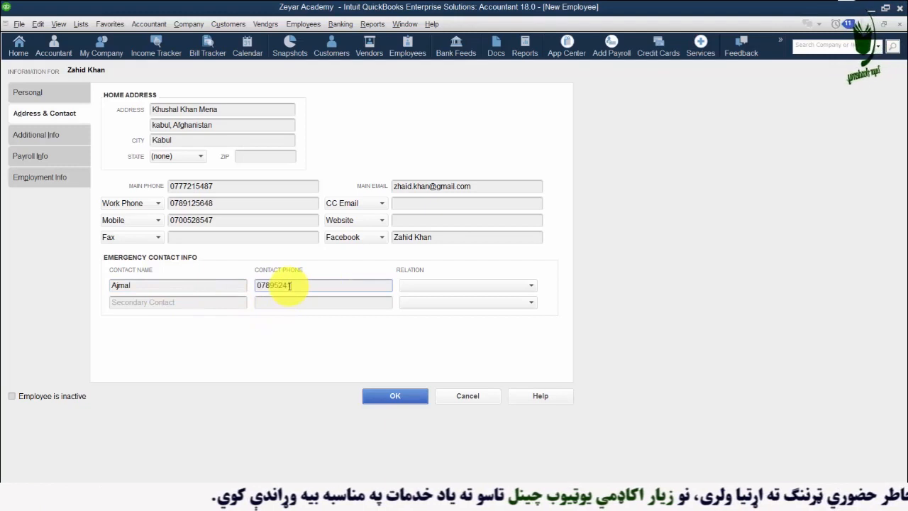
pyautogui.click(532, 286)
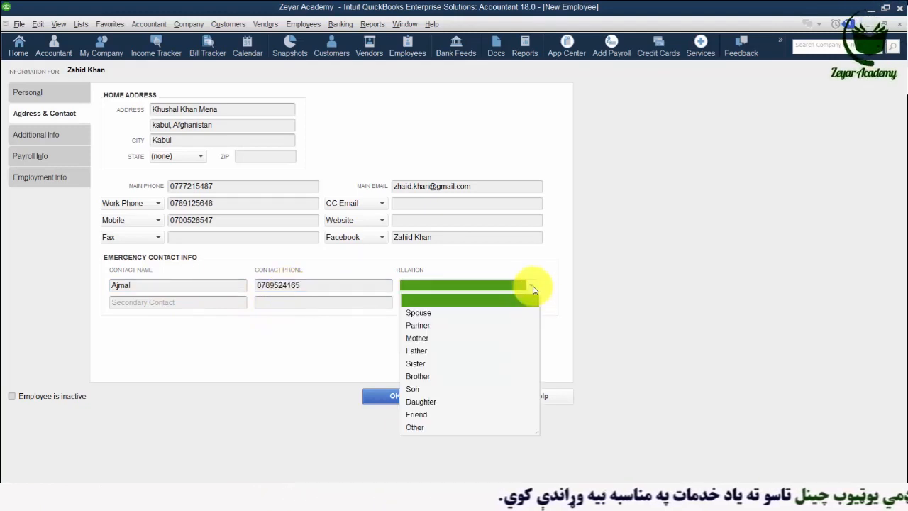
pyautogui.click(428, 377)
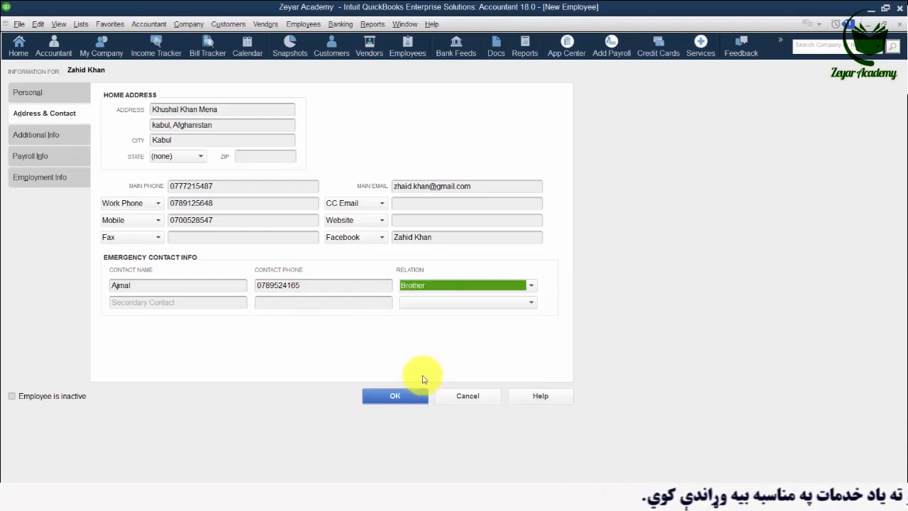
# - Add a secondary contact's name and phone number with relation Friend
pyautogui.click(153, 302)
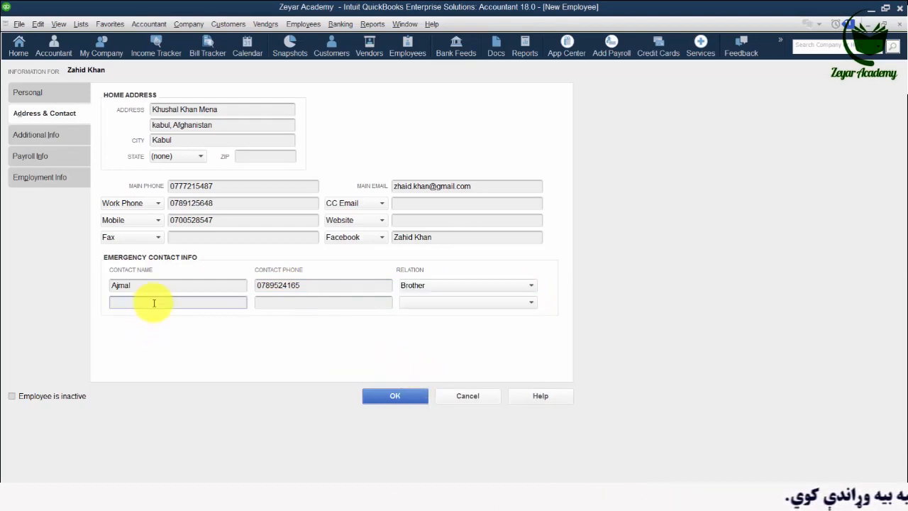
pyautogui.write('rash')
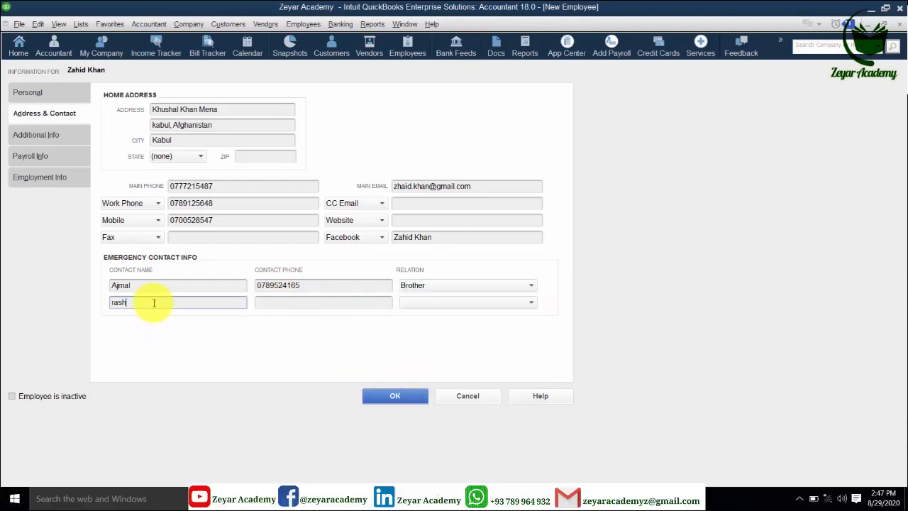
pyautogui.press('BackSpace')
pyautogui.press('BackSpace')
pyautogui.press('BackSpace')
pyautogui.press('BackSpace')
pyautogui.write('rashid')
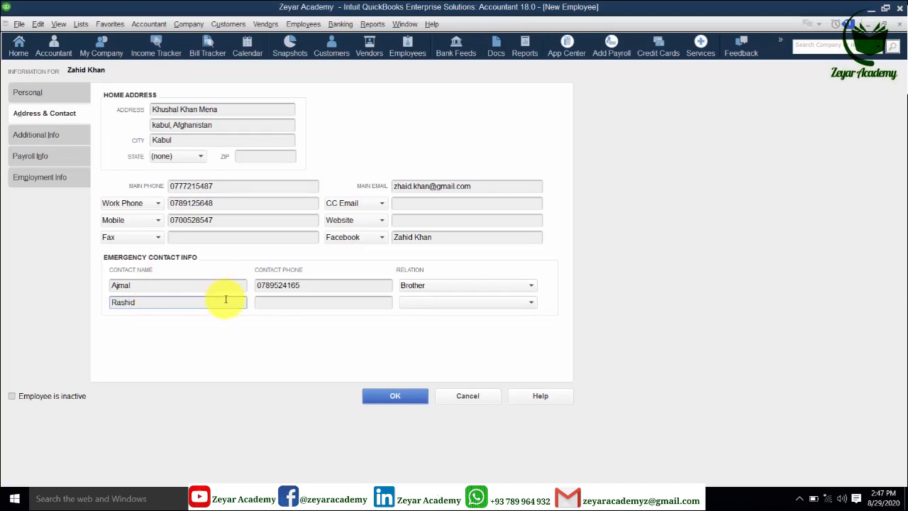
pyautogui.click(266, 304)
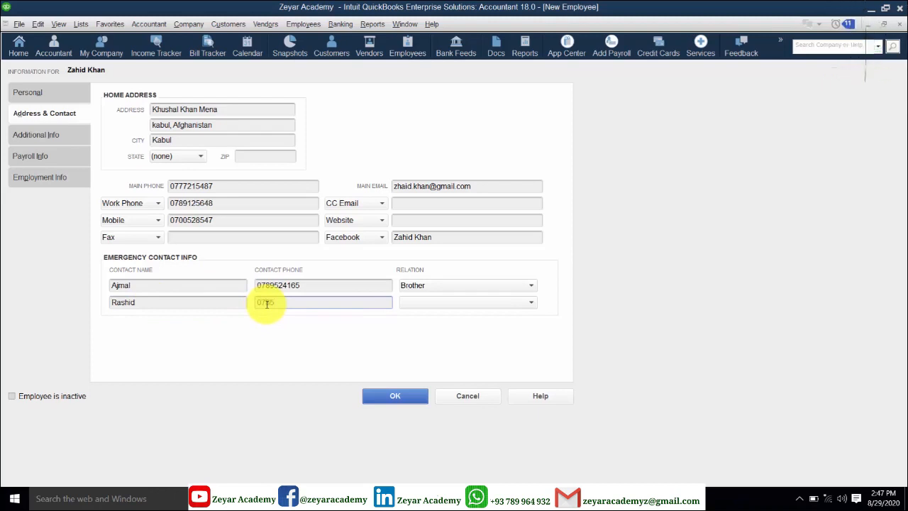
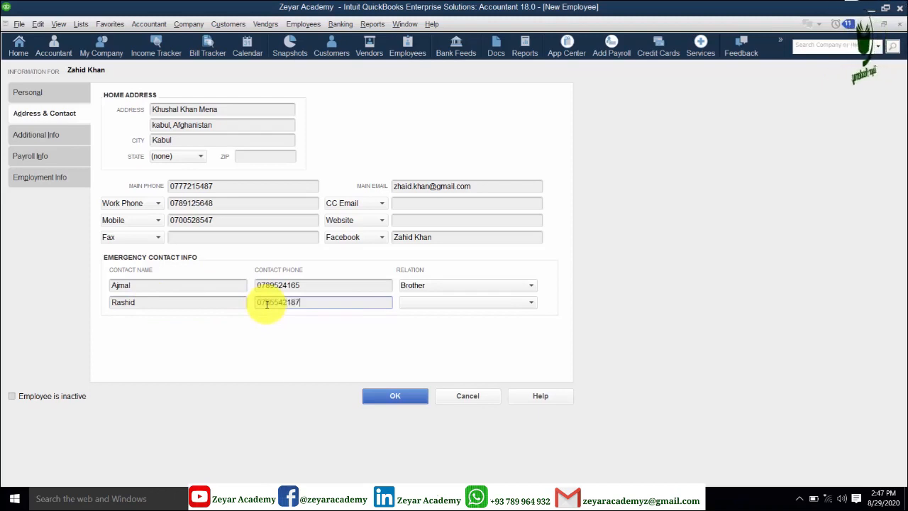
pyautogui.click(530, 303)
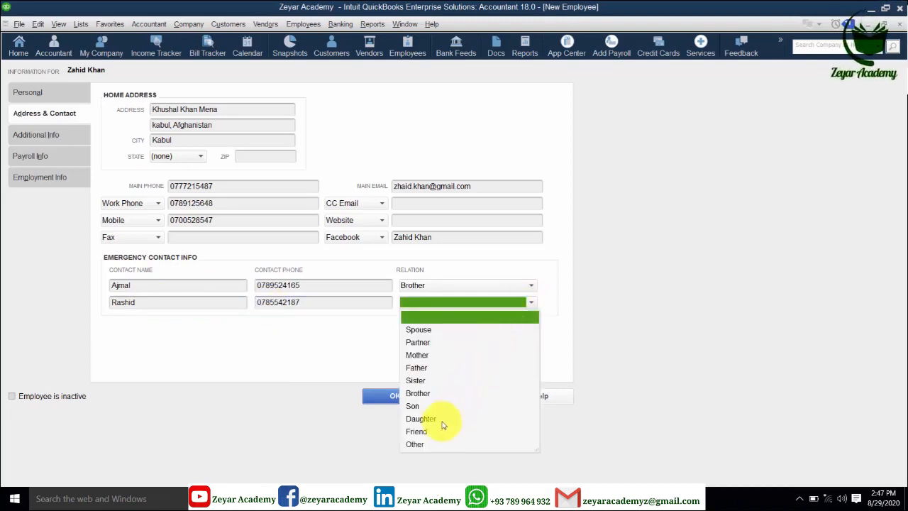
pyautogui.click(416, 432)
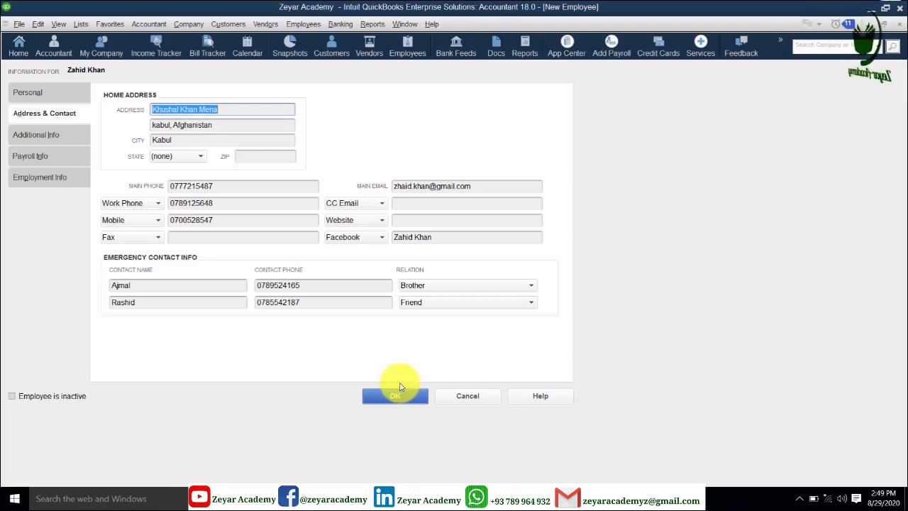
# - On Additional Info, enter the employee ID as the account number, then open Payroll Info
pyautogui.click(52, 137)
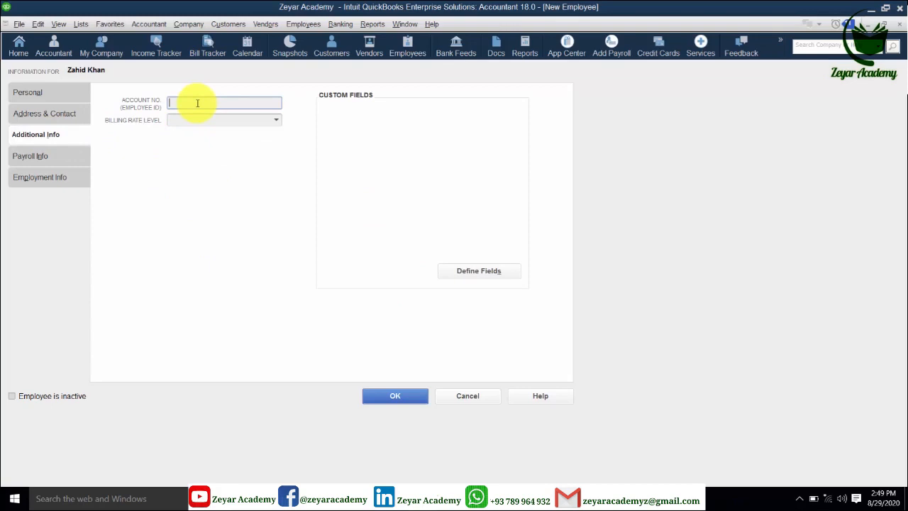
pyautogui.write('1254875')
pyautogui.click(185, 122)
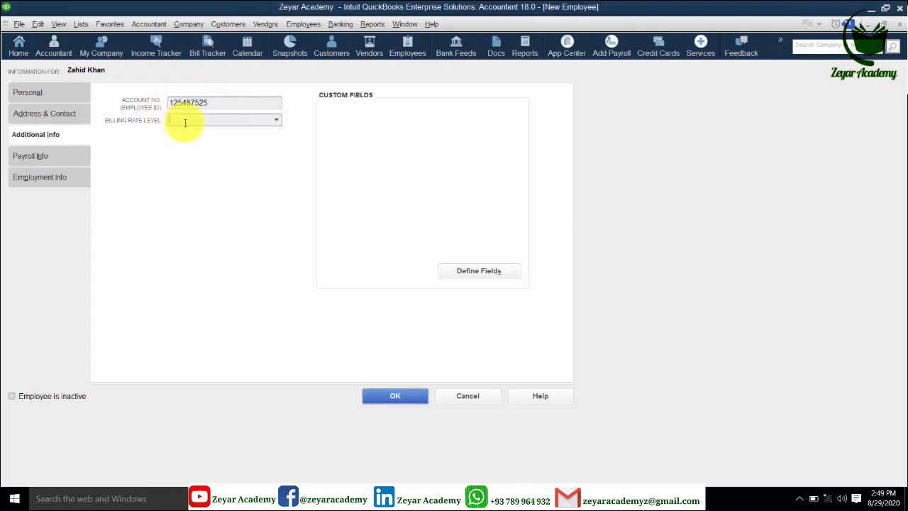
pyautogui.click(48, 160)
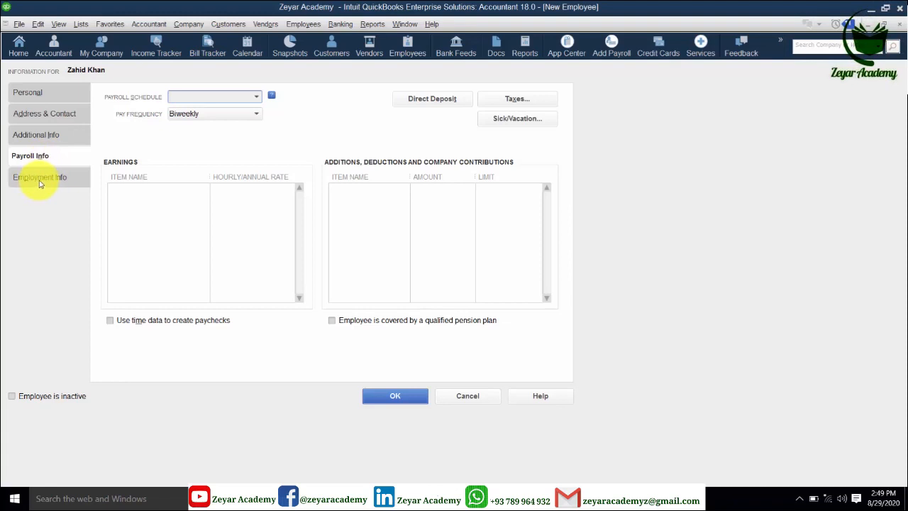
# - Review Employment Info's Leave of Absence and Termination tabs, returning to Employment (hire date 08/29/2020, Regular)
pyautogui.click(41, 179)
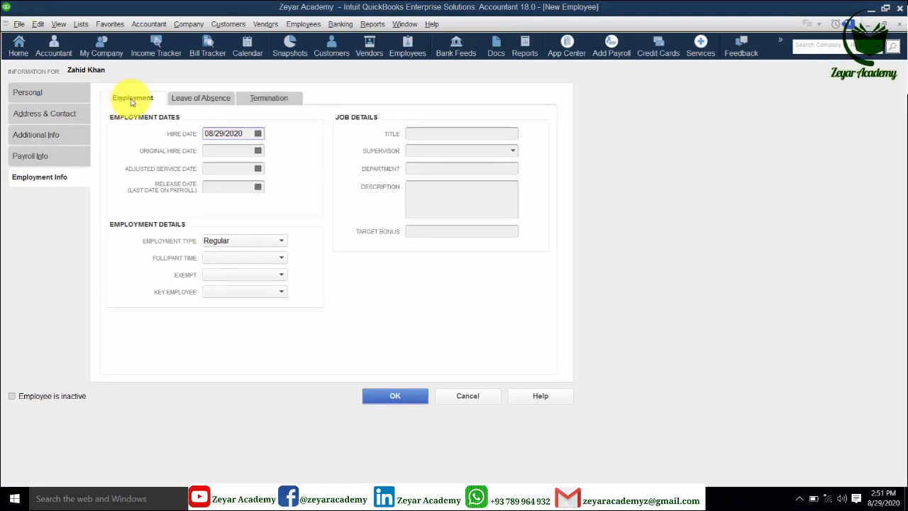
pyautogui.click(206, 99)
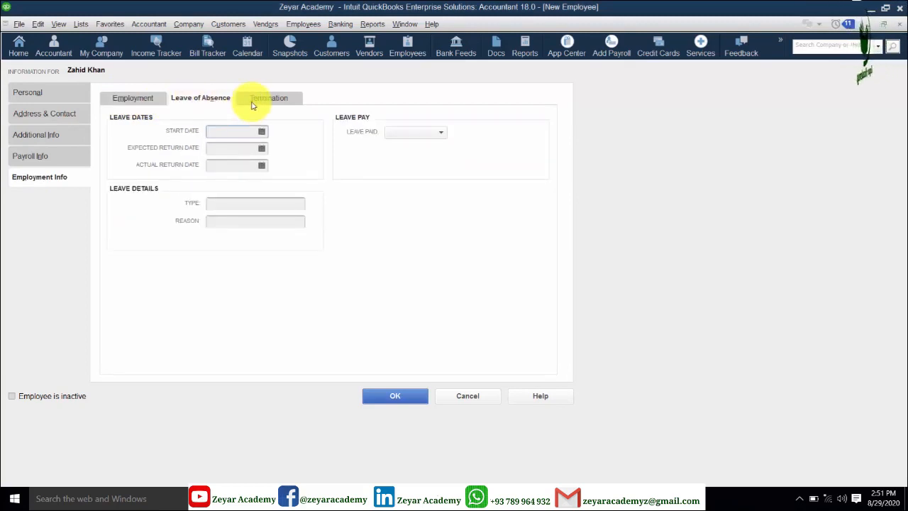
pyautogui.click(251, 102)
pyautogui.click(130, 102)
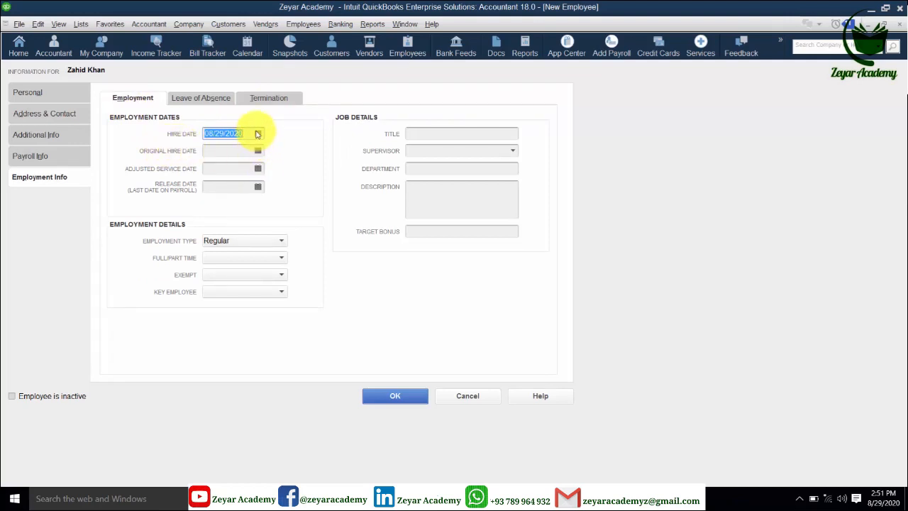
# - Pick 08/01/2020 for Hire, Original Hire and Adjusted Service Date; leave Release Date empty
pyautogui.click(258, 134)
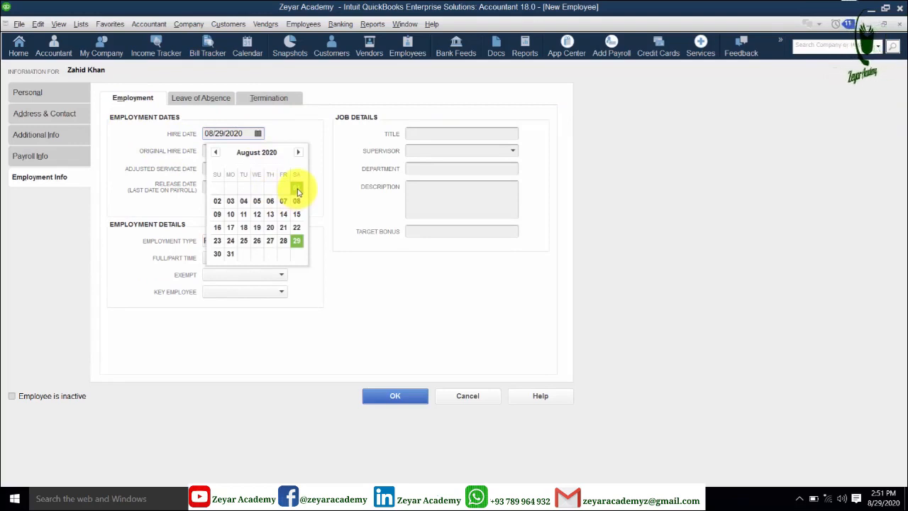
pyautogui.click(296, 189)
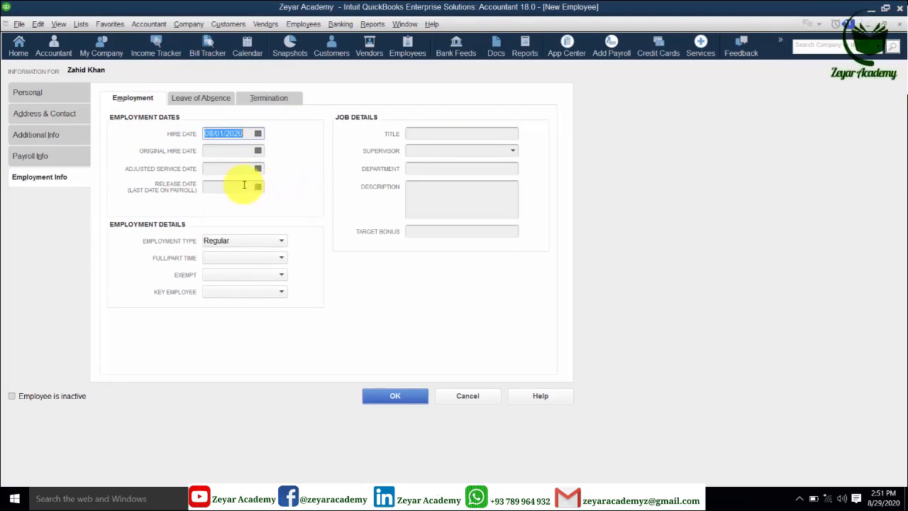
pyautogui.click(258, 154)
pyautogui.click(258, 154)
pyautogui.click(296, 205)
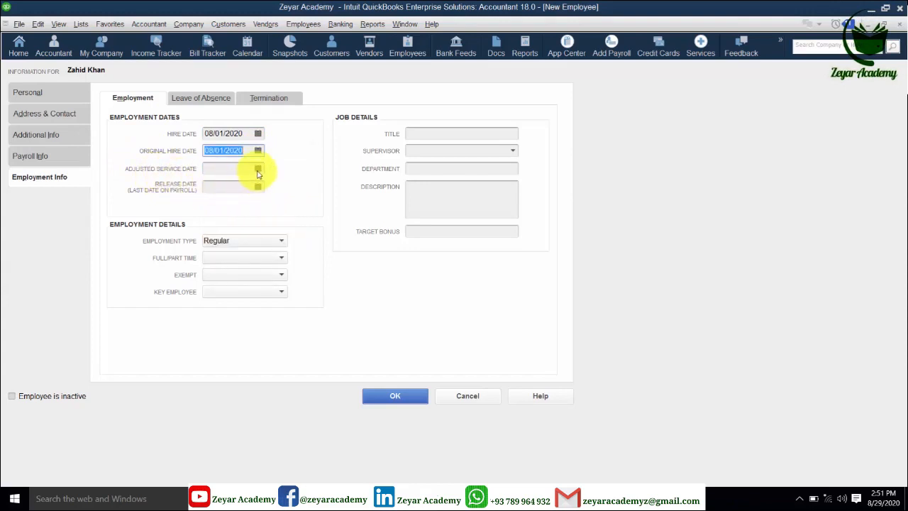
pyautogui.click(258, 170)
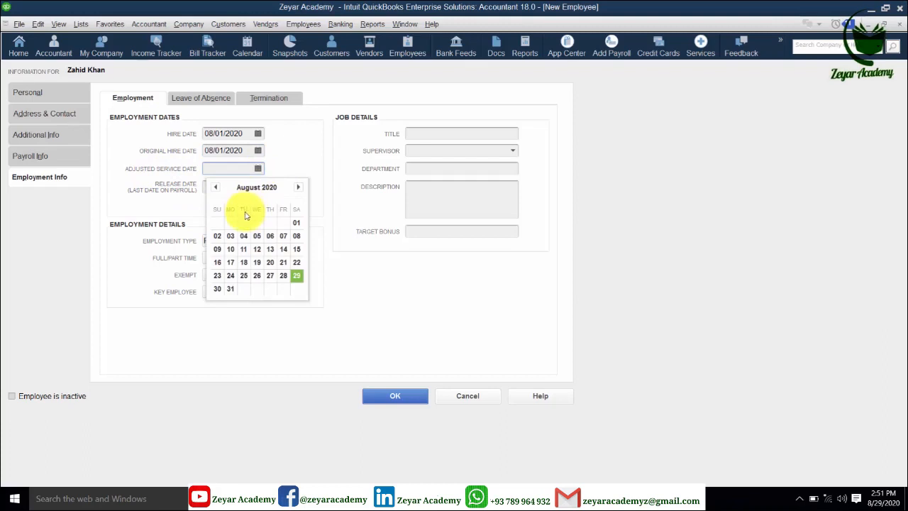
pyautogui.click(296, 223)
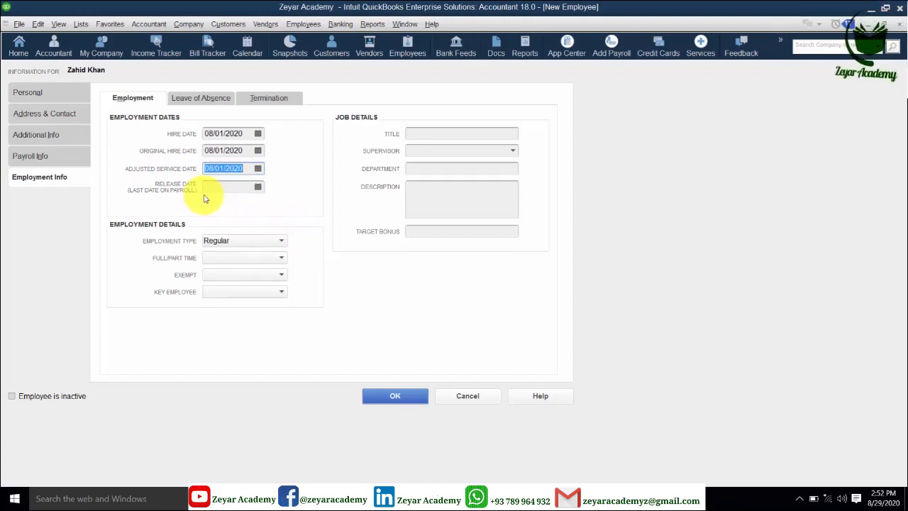
pyautogui.click(258, 190)
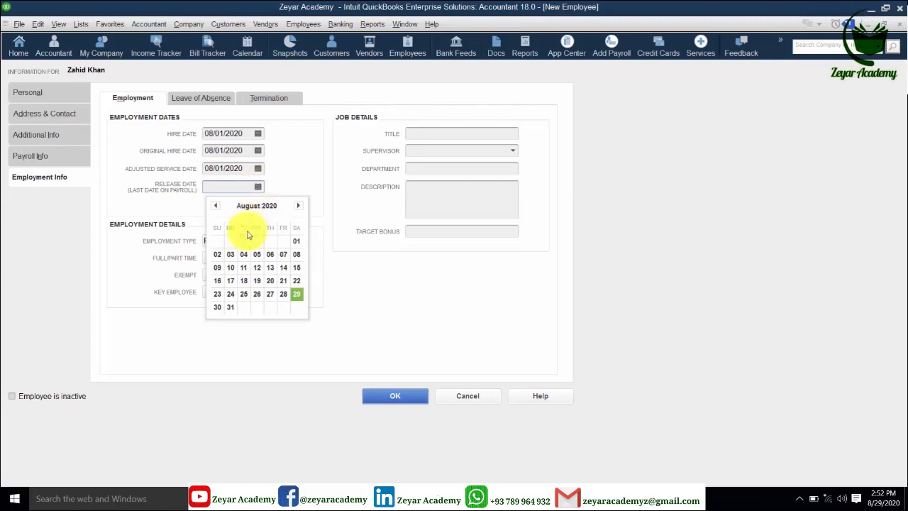
pyautogui.click(277, 187)
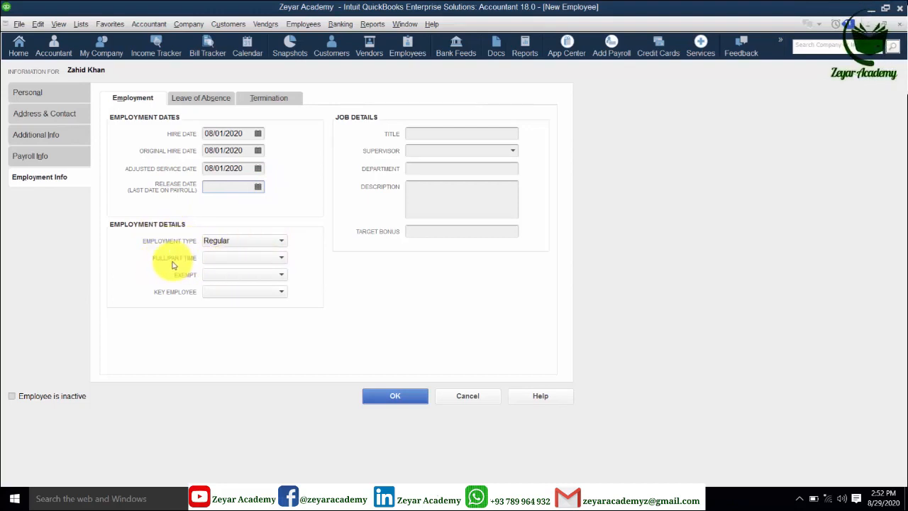
# - Make the employee Full-time and a key employee (Yes), leaving exempt status blank
pyautogui.click(281, 258)
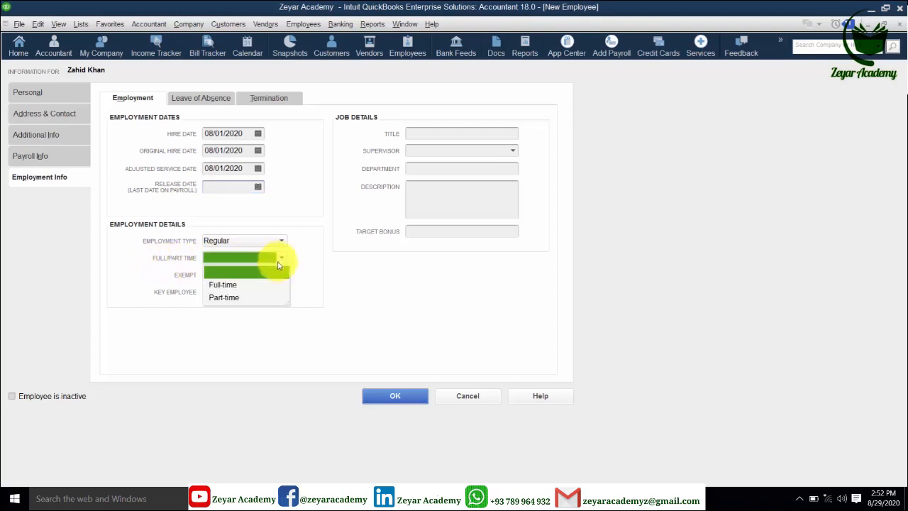
pyautogui.click(222, 285)
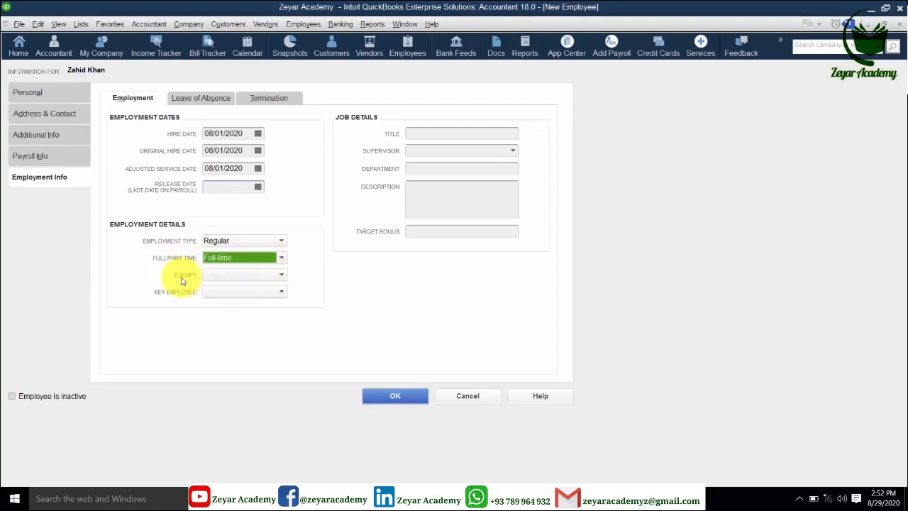
pyautogui.click(282, 278)
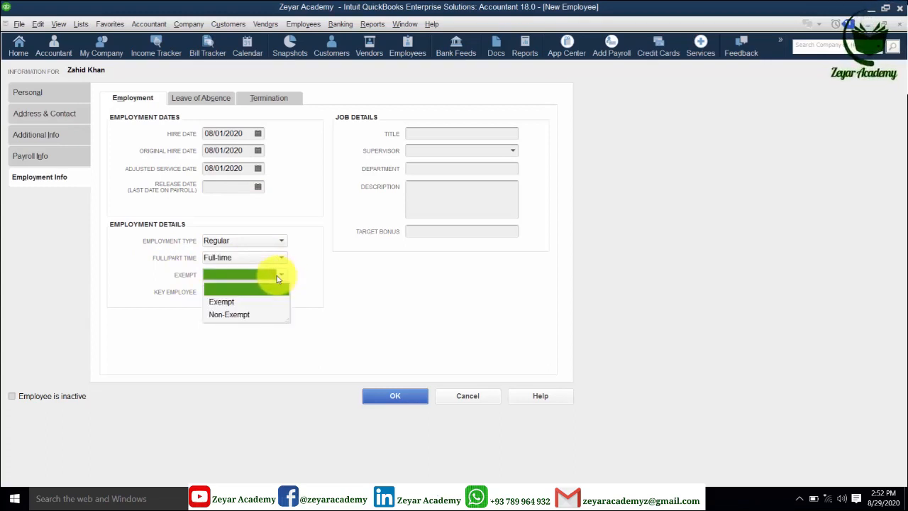
pyautogui.click(281, 276)
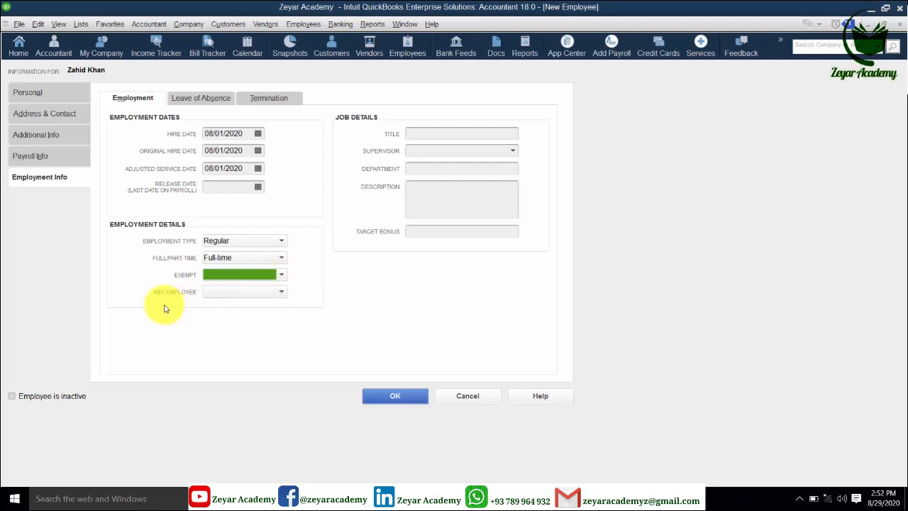
pyautogui.click(281, 293)
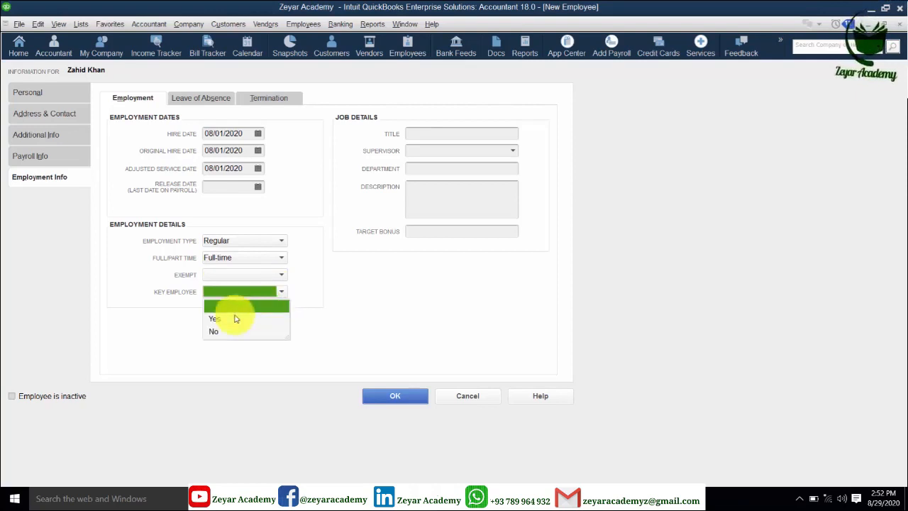
pyautogui.click(215, 317)
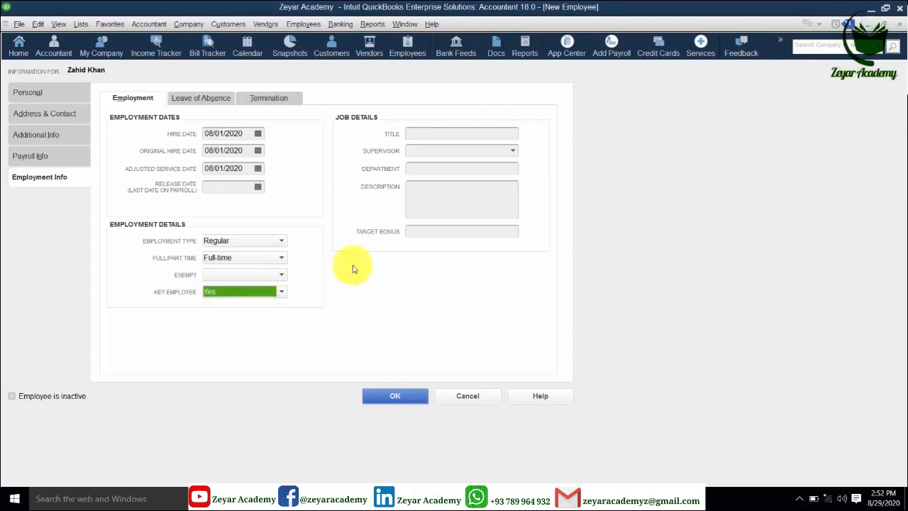
# - Enter title Finance manager, Quick Add the new supervisor, and set department Finance Dep
pyautogui.click(426, 133)
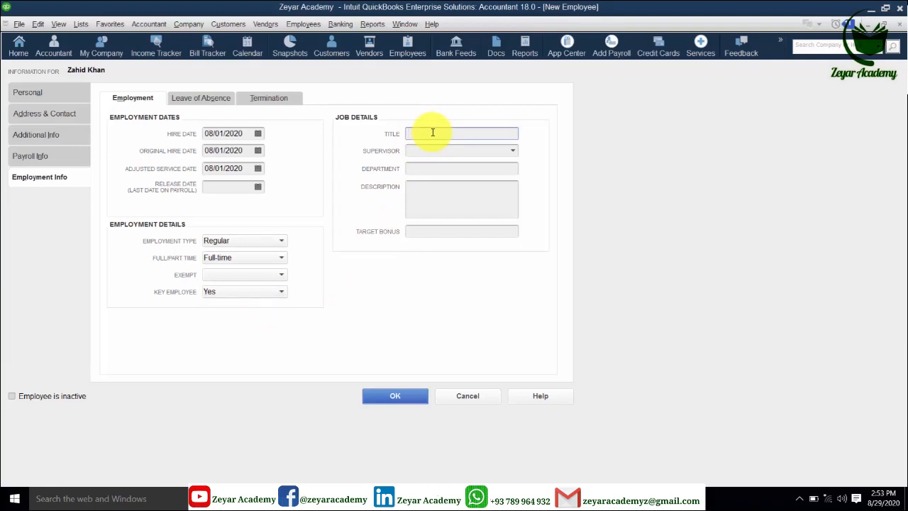
pyautogui.write('Finance manager')
pyautogui.click(476, 150)
pyautogui.write('Shabir')
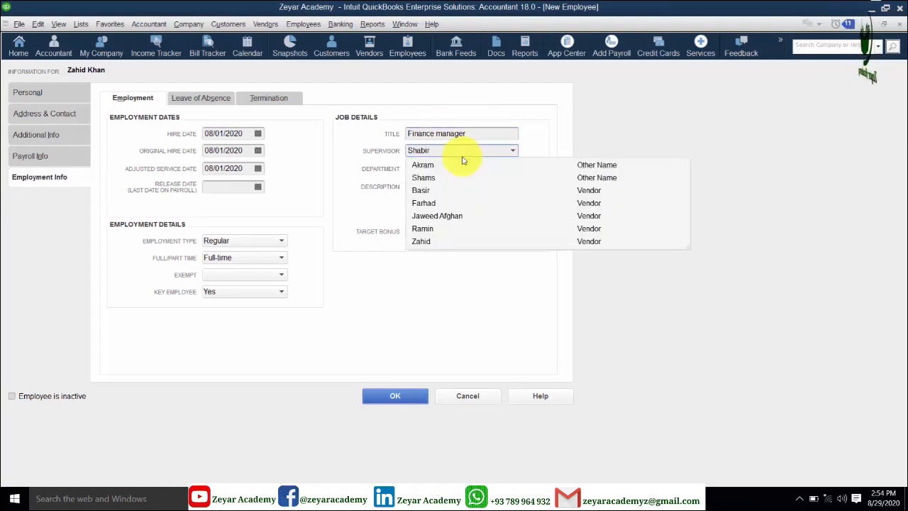
pyautogui.press('Tab')
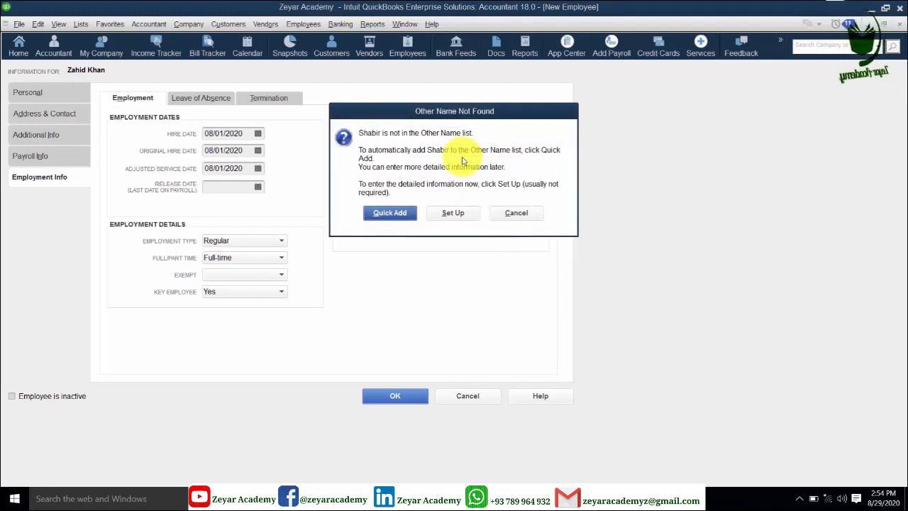
pyautogui.click(387, 213)
pyautogui.click(409, 171)
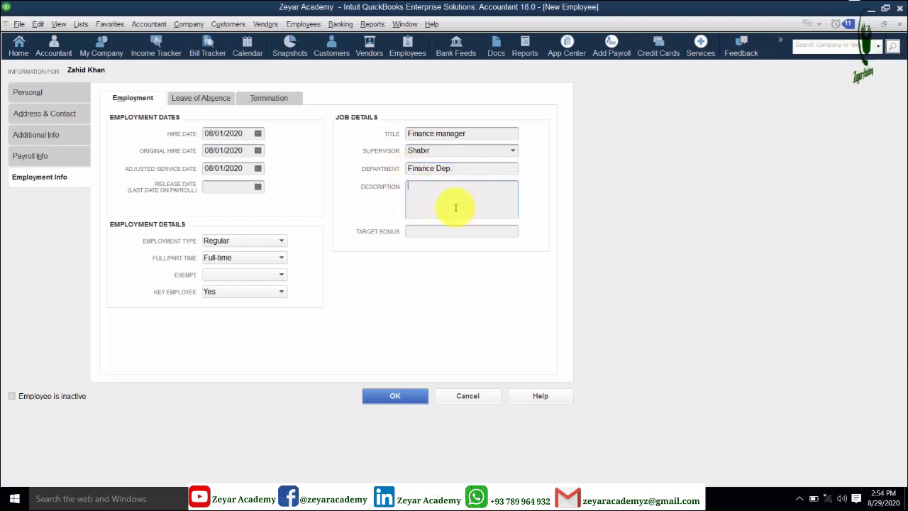
pyautogui.click(421, 233)
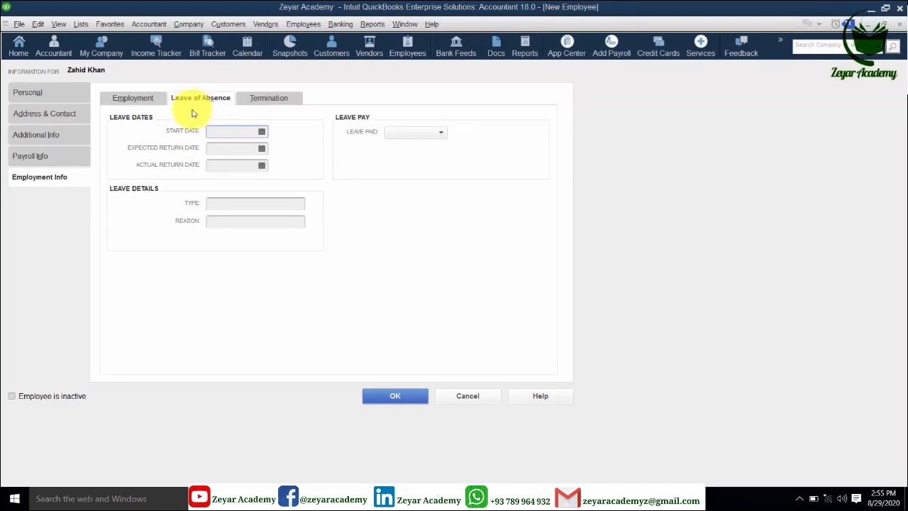
# - Set leave dates: start 08/29/2020, expected return 08/30/2020, actual return 08/31/2020
pyautogui.click(262, 132)
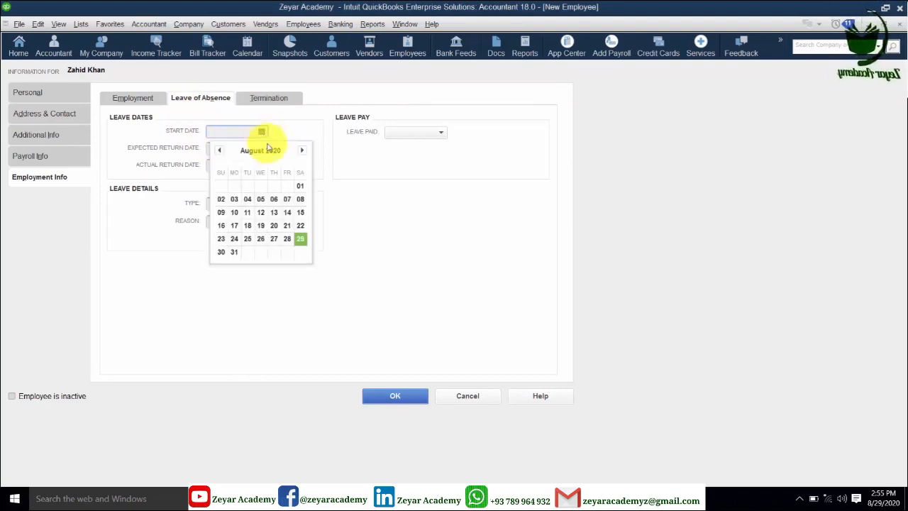
pyautogui.click(299, 239)
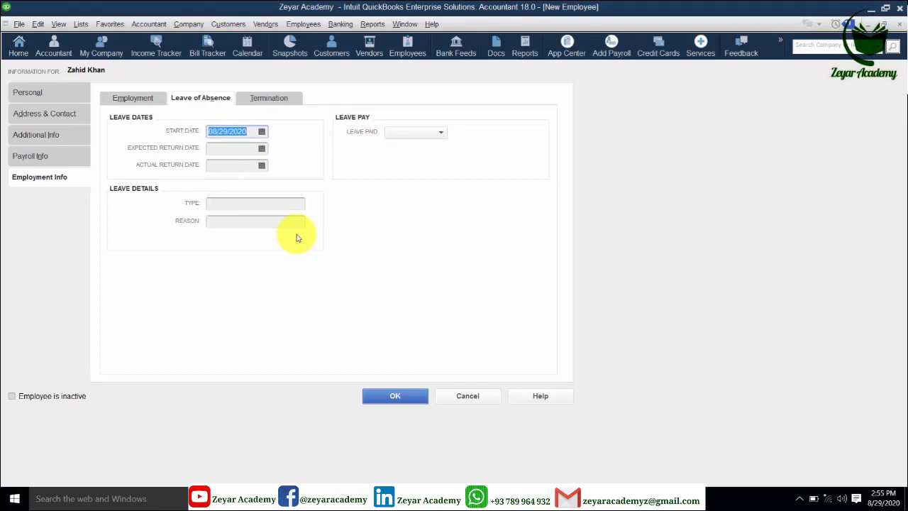
pyautogui.click(262, 149)
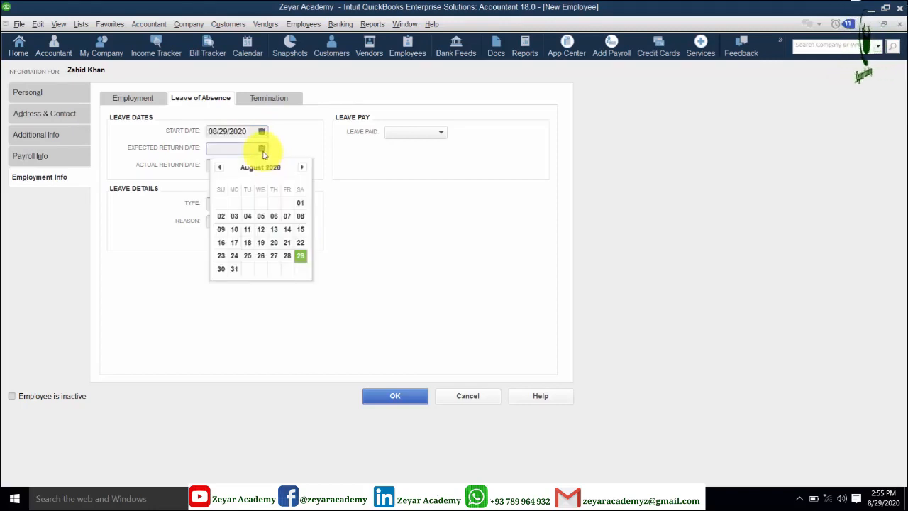
pyautogui.click(221, 271)
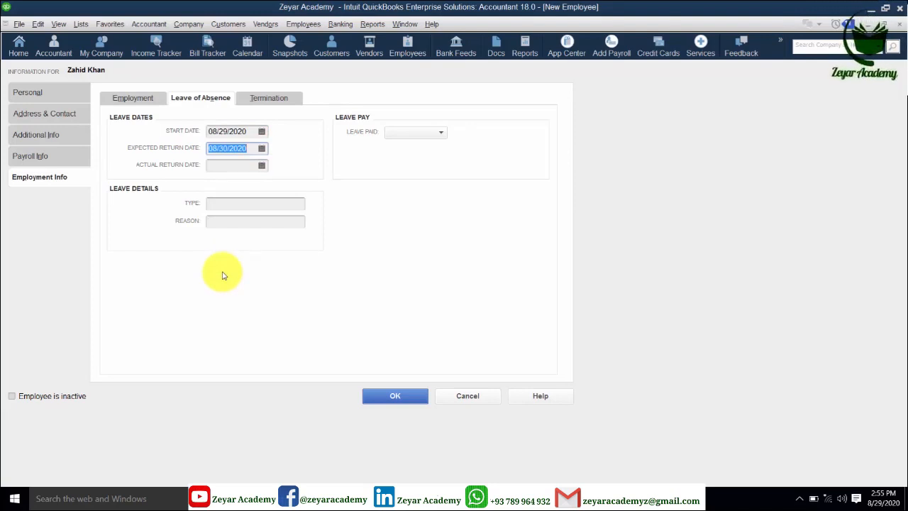
pyautogui.click(262, 166)
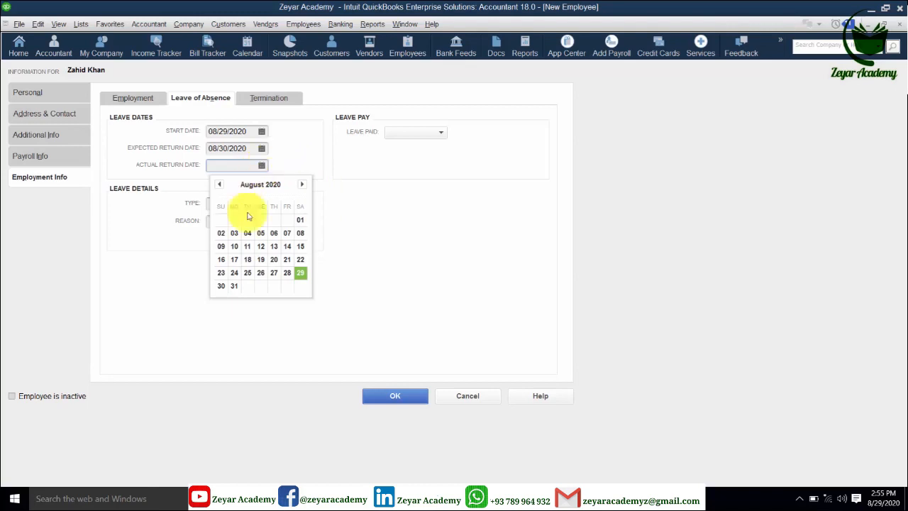
pyautogui.click(235, 286)
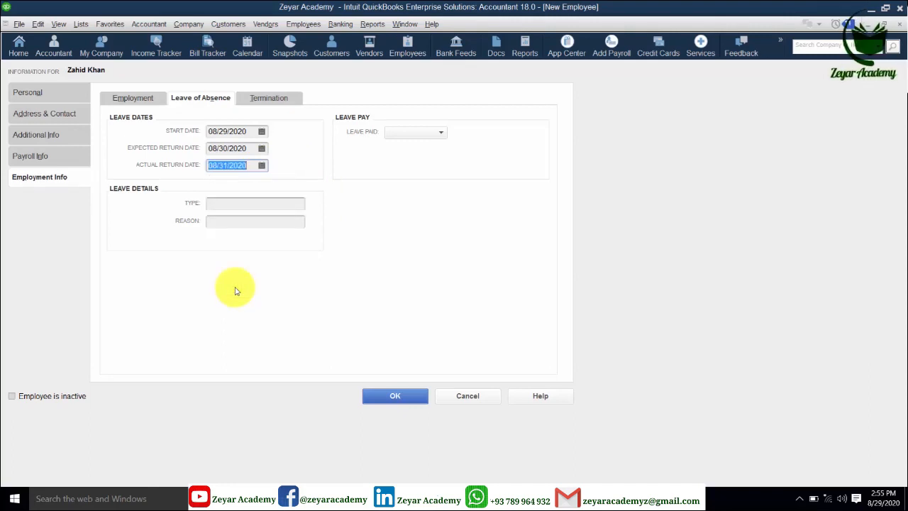
# - Skip leave type and reason, and set Leave Paid to Yes
pyautogui.click(243, 204)
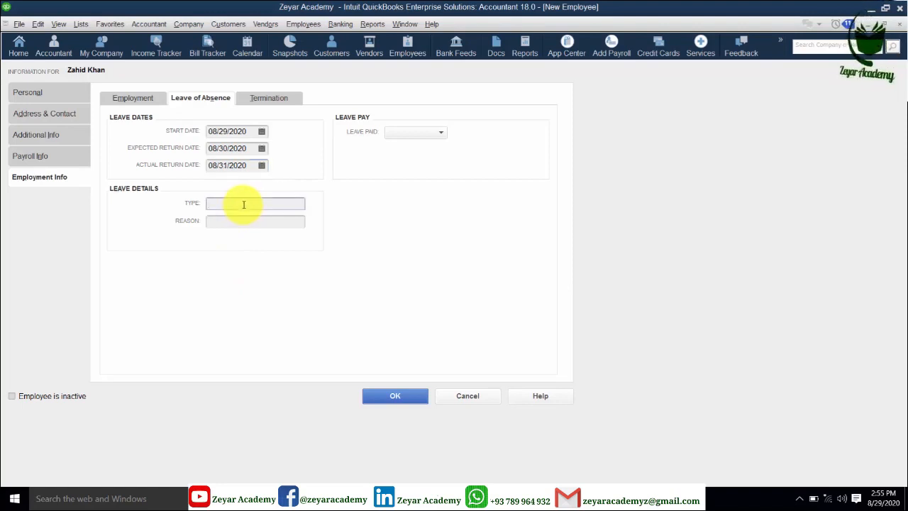
pyautogui.click(218, 223)
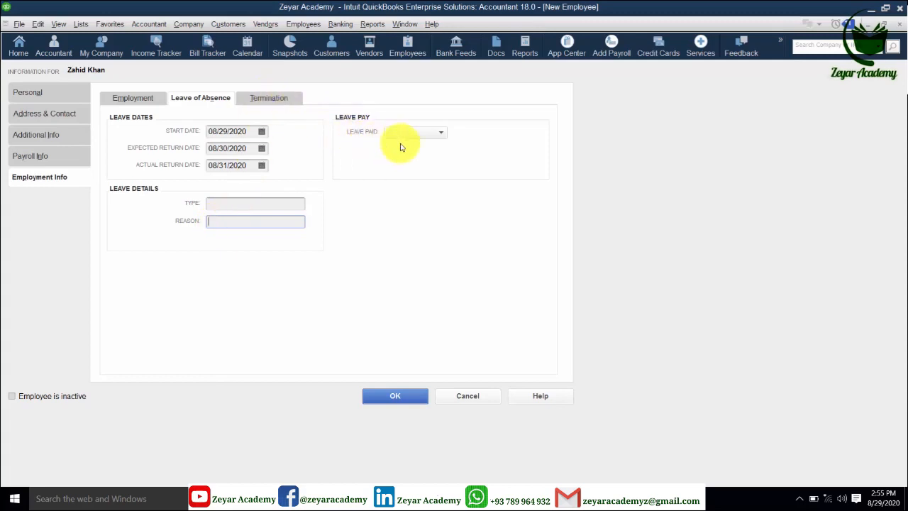
pyautogui.click(441, 133)
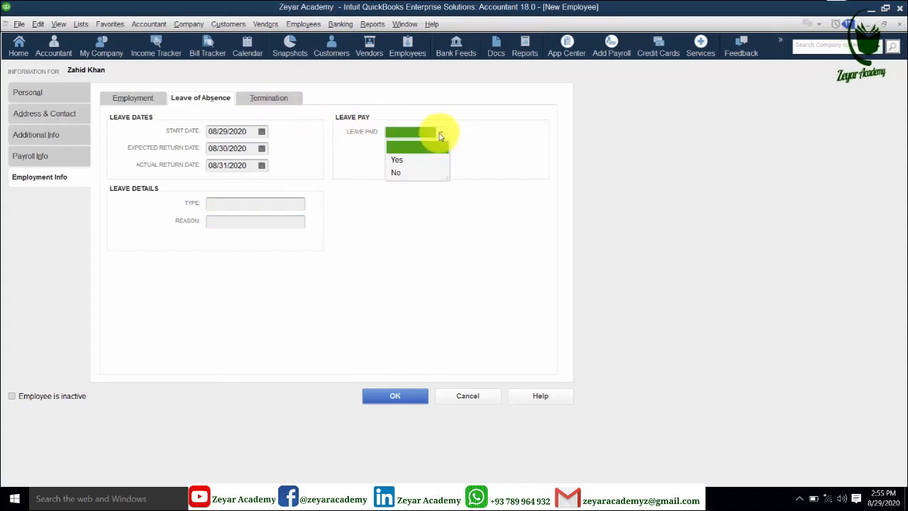
pyautogui.click(397, 161)
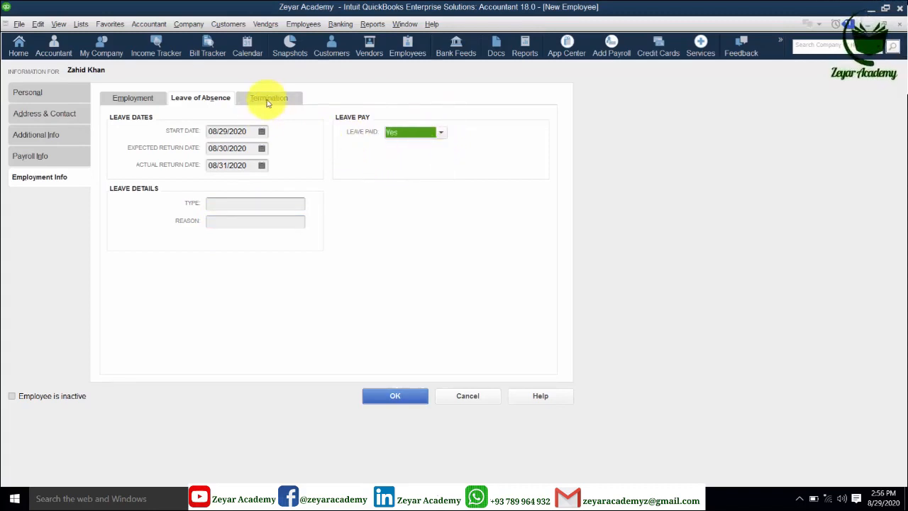
# - Review the Termination tab, then show the Payroll Info page with Biweekly pay frequency
pyautogui.click(268, 100)
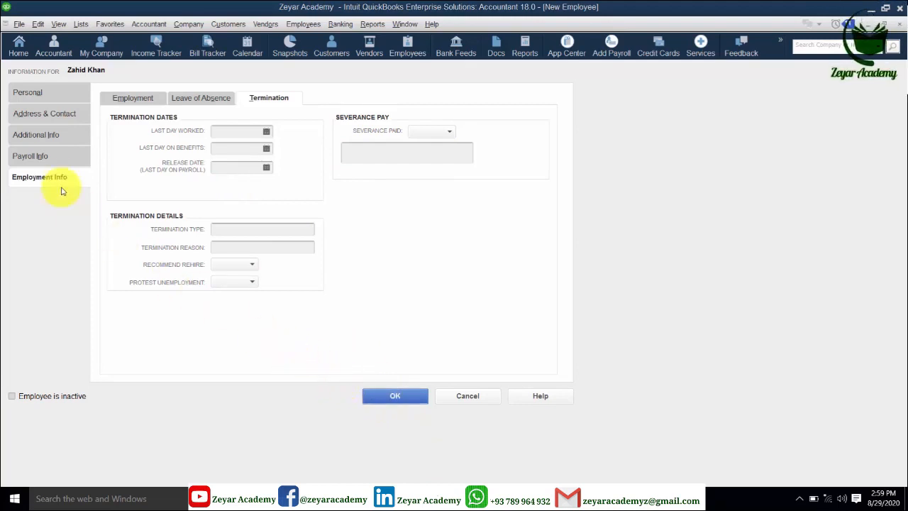
pyautogui.click(49, 162)
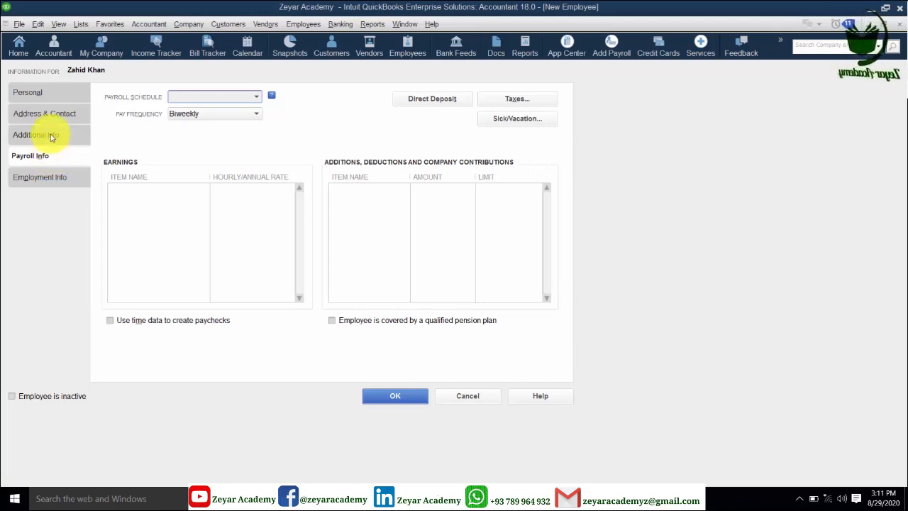
# - Review Additional Info and its custom field definitions, then return via Address & Contact to Personal
pyautogui.click(51, 136)
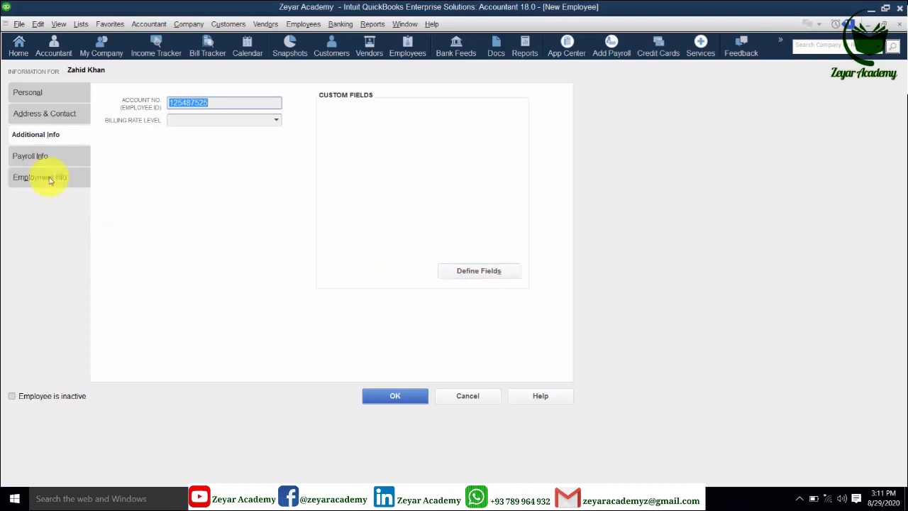
pyautogui.click(459, 272)
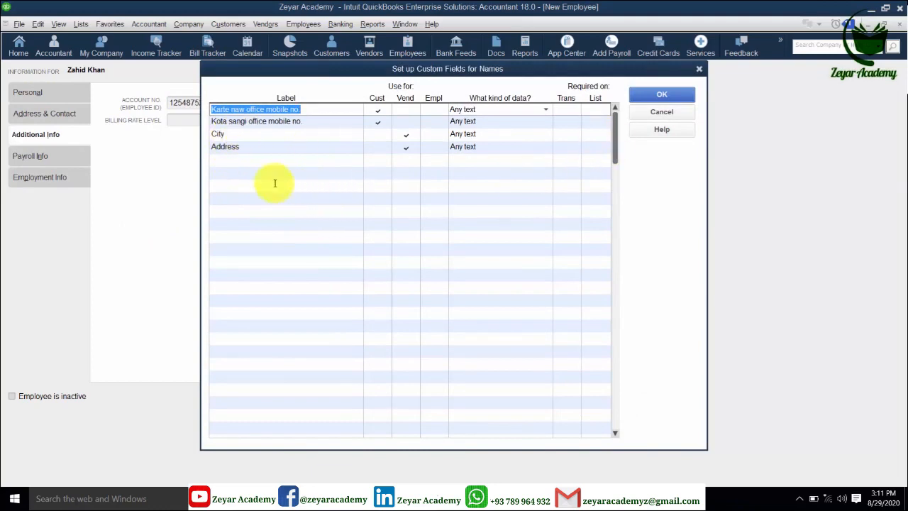
pyautogui.click(664, 100)
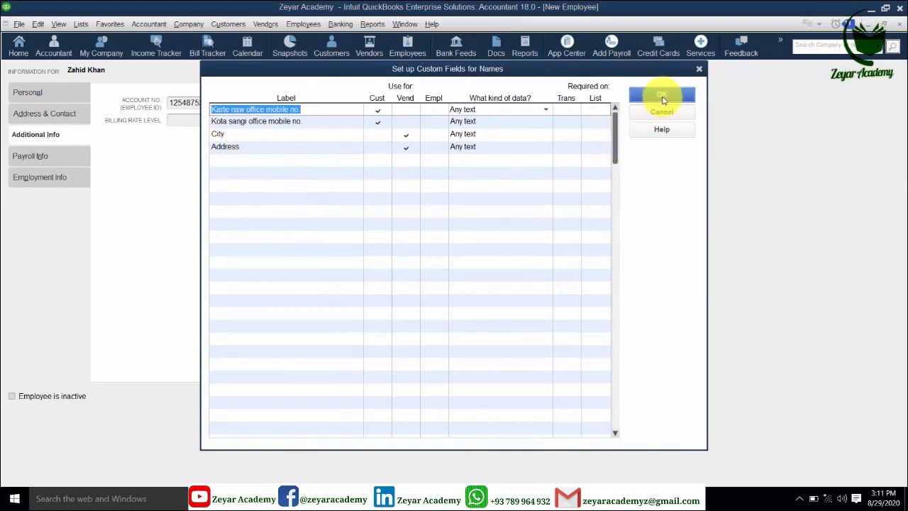
pyautogui.click(66, 115)
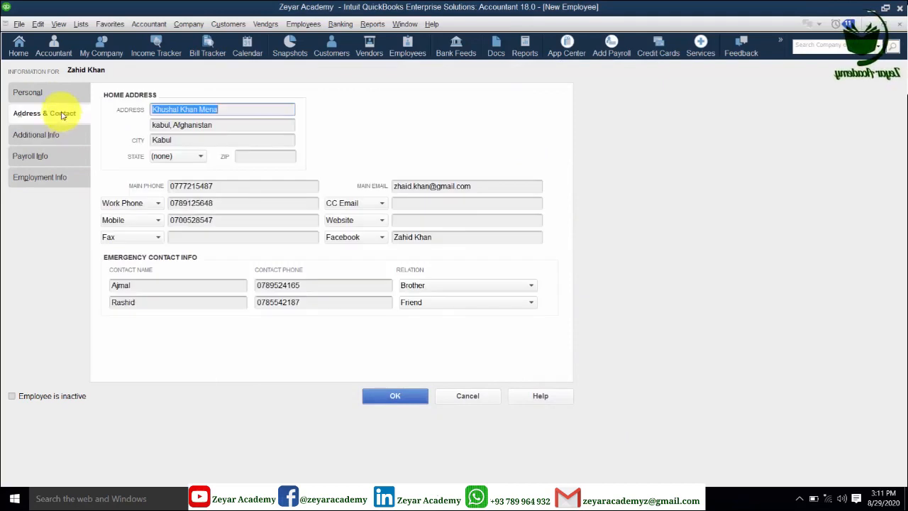
pyautogui.click(53, 93)
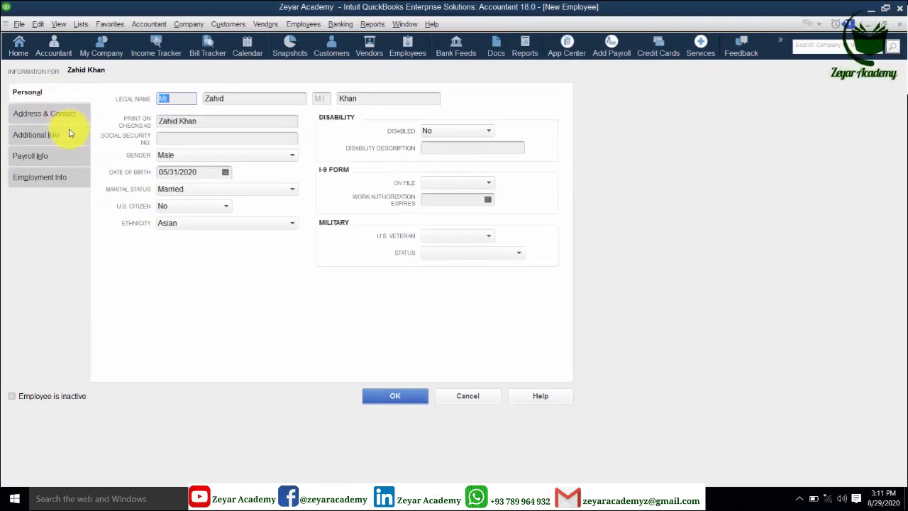
# - Save the new employee record, choosing Leave As Is for payroll info
pyautogui.click(396, 396)
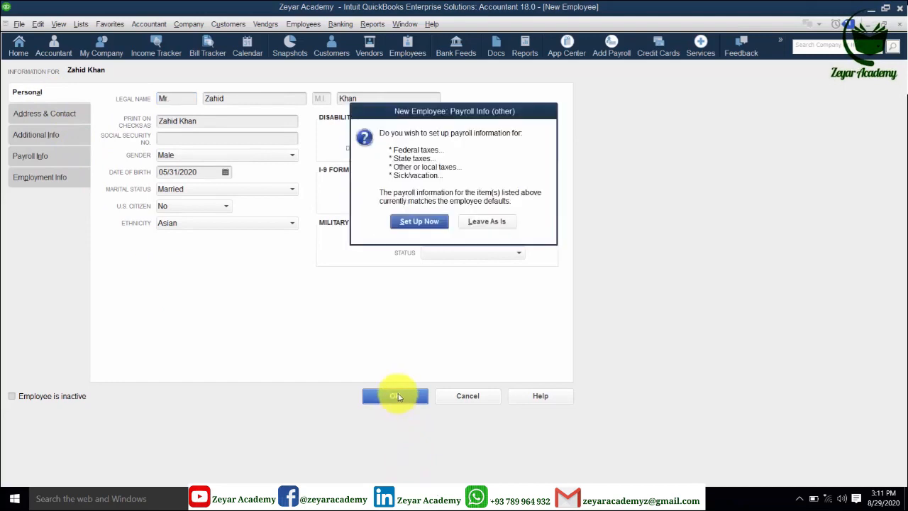
pyautogui.click(485, 225)
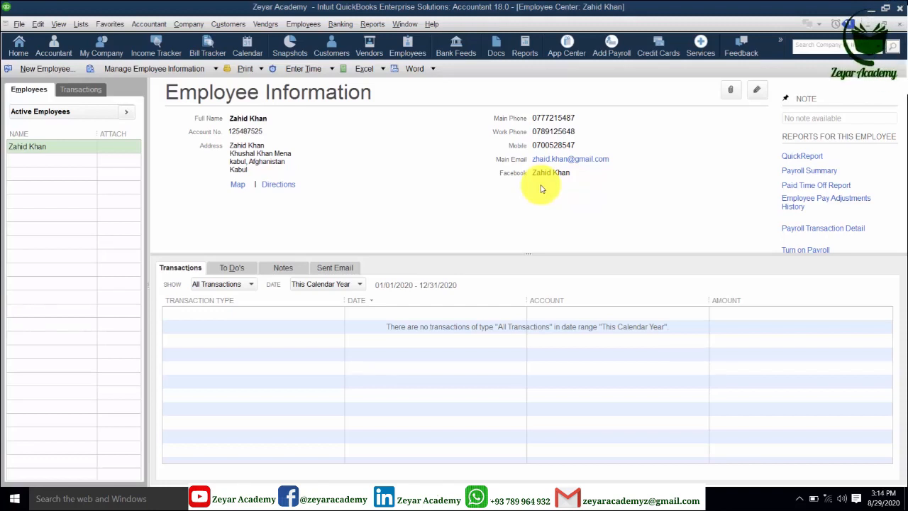
# - Open the Attachments window from the paperclip on Employee Information
pyautogui.click(731, 91)
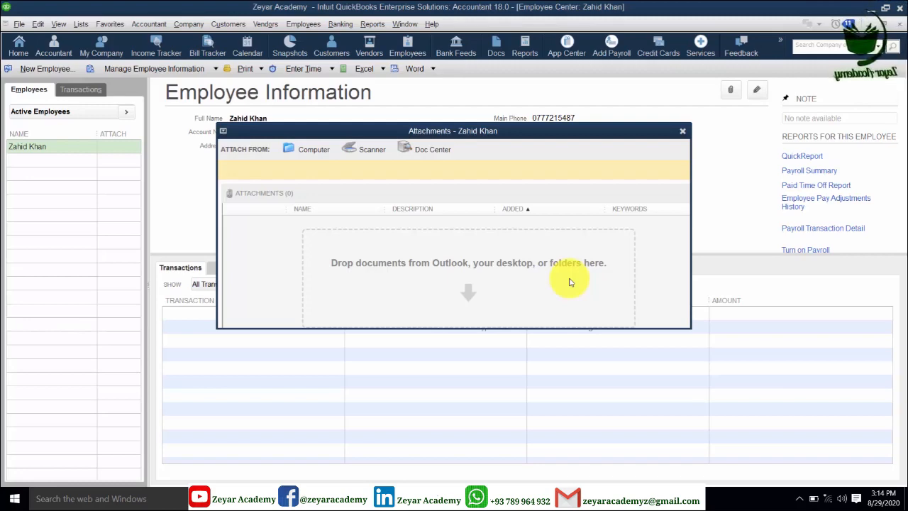
# - Choose to attach from Computer and browse the file picker to Downloads
pyautogui.click(314, 149)
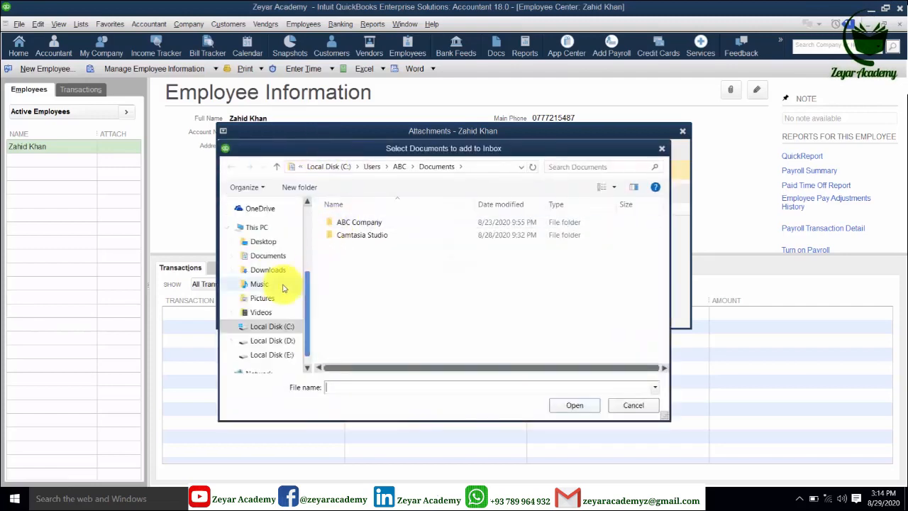
pyautogui.click(267, 271)
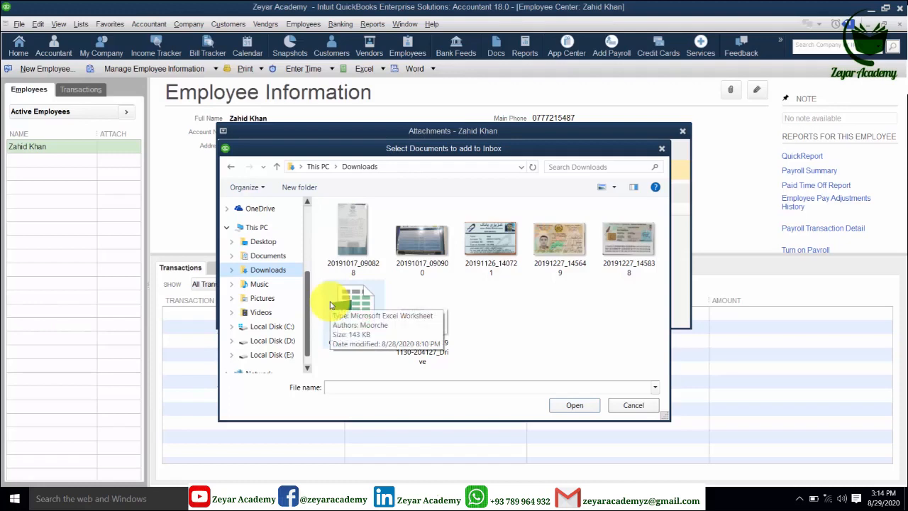
pyautogui.click(554, 248)
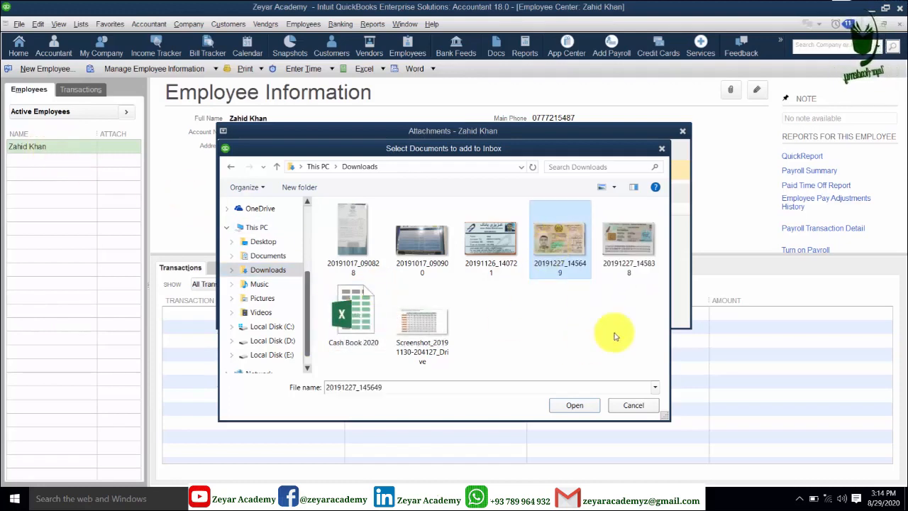
pyautogui.keyDown('ctrl'); pyautogui.click(426, 337); pyautogui.keyUp('ctrl')
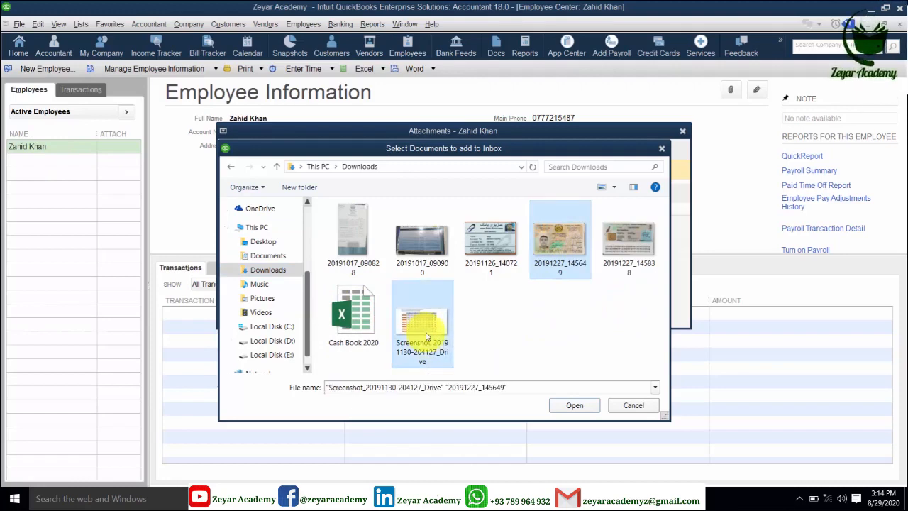
pyautogui.keyDown('ctrl'); pyautogui.click(507, 239); pyautogui.keyUp('ctrl')
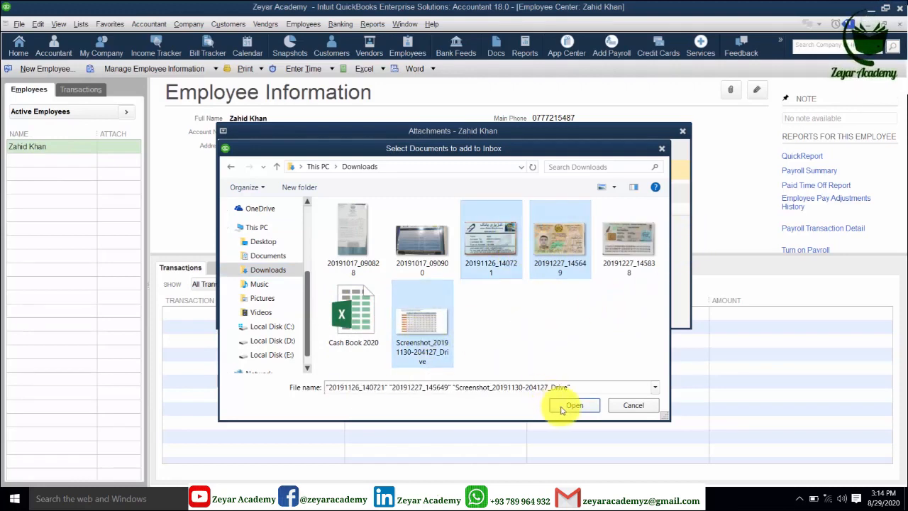
pyautogui.click(573, 405)
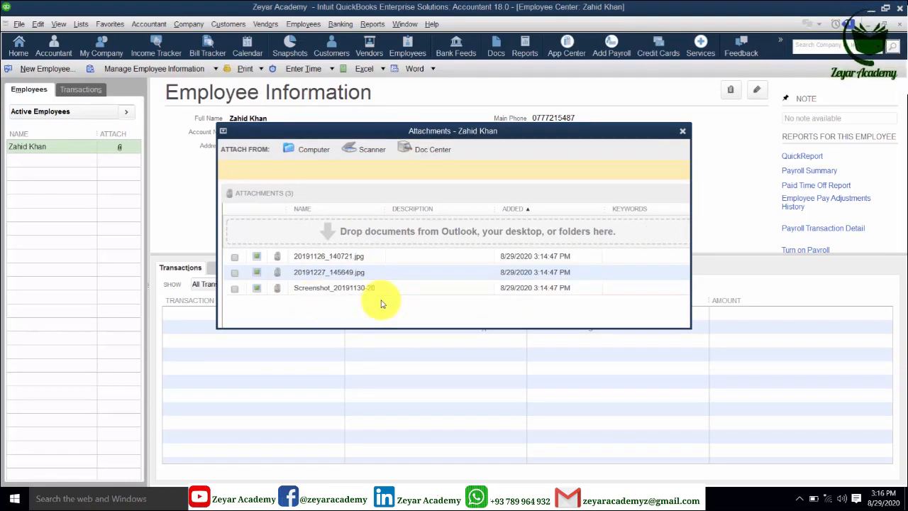
# - Reopen attachments, preview 20191227_145649.jpg in Photos, then close back to Employee Information
pyautogui.click(682, 131)
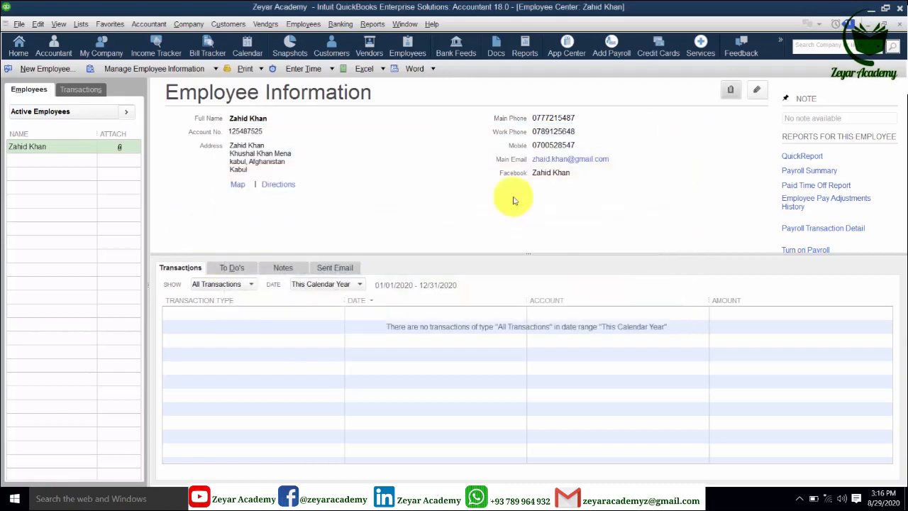
pyautogui.click(731, 91)
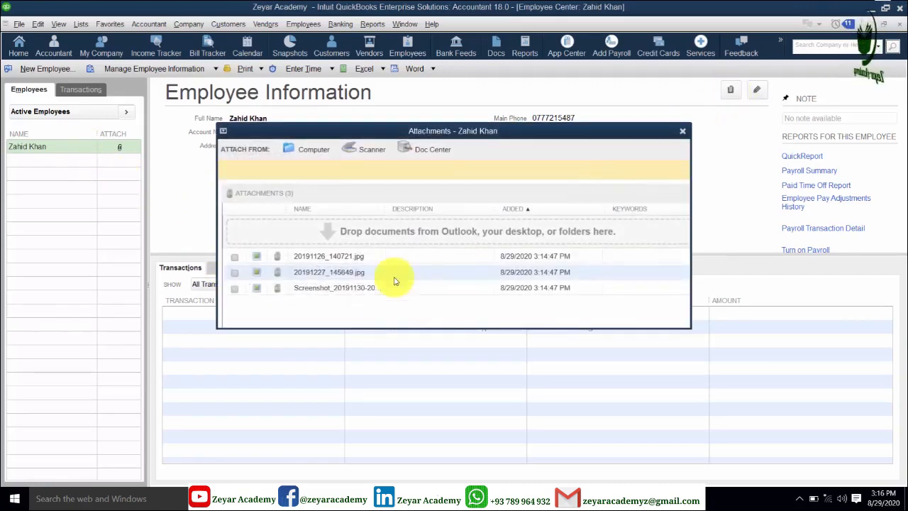
pyautogui.doubleClick(258, 274)
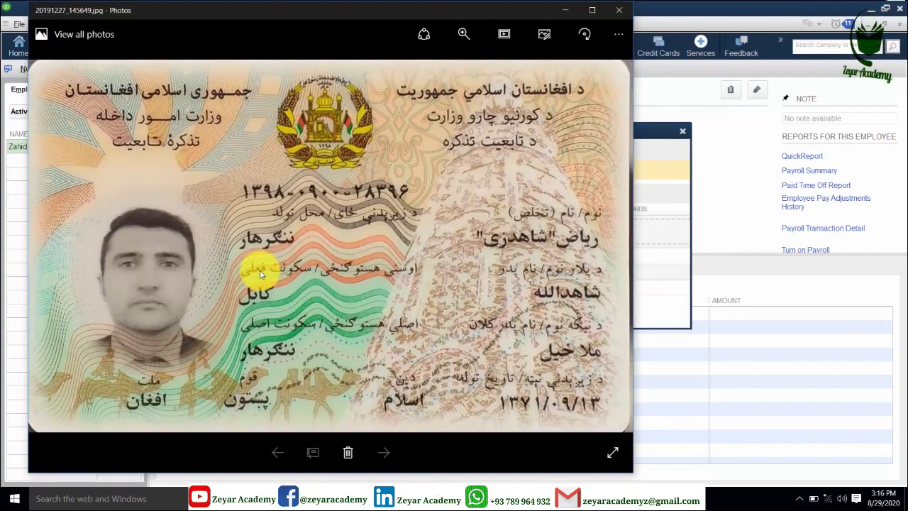
pyautogui.click(619, 10)
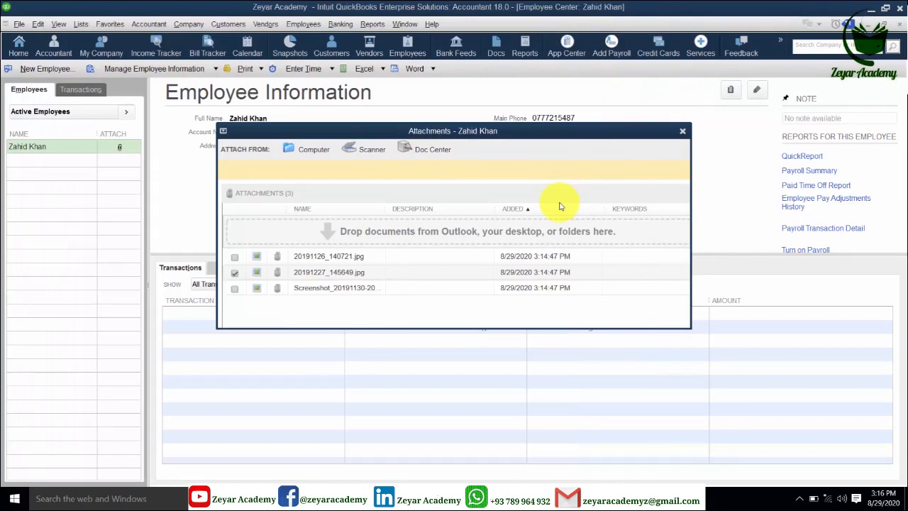
pyautogui.click(683, 132)
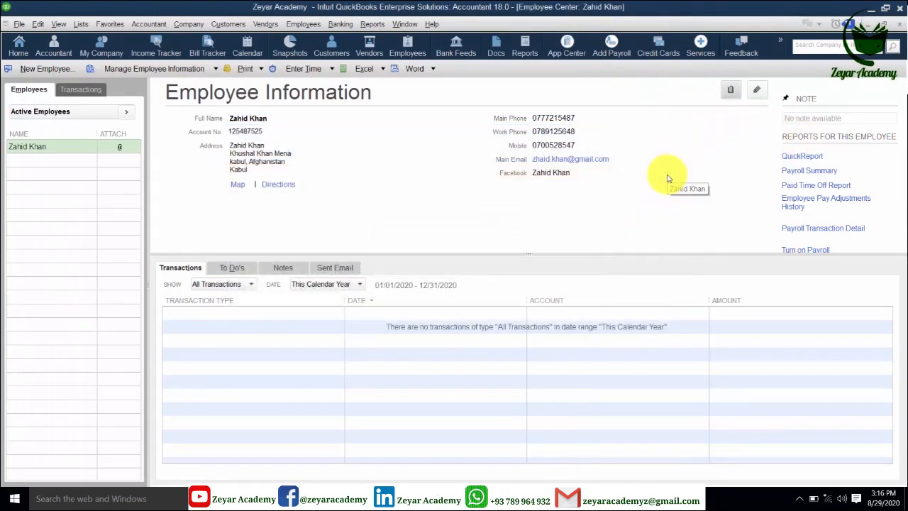